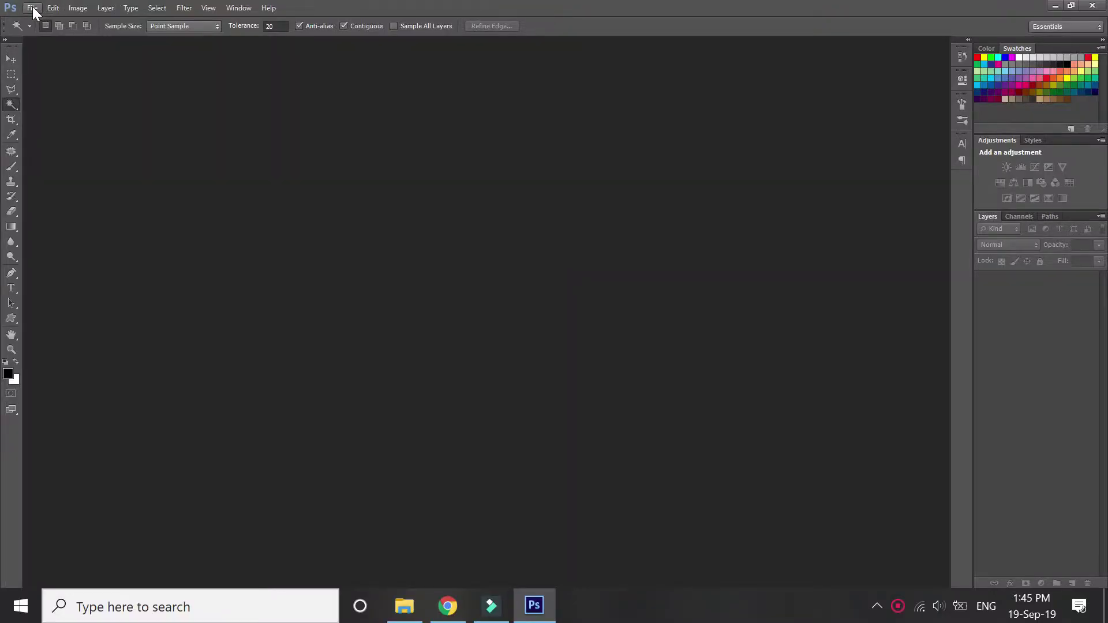
Step: Create a new 24 × 24 inch Photoshop document at 100 pixels/inch
{"action": "left_click", "coordinate": [32, 8]}
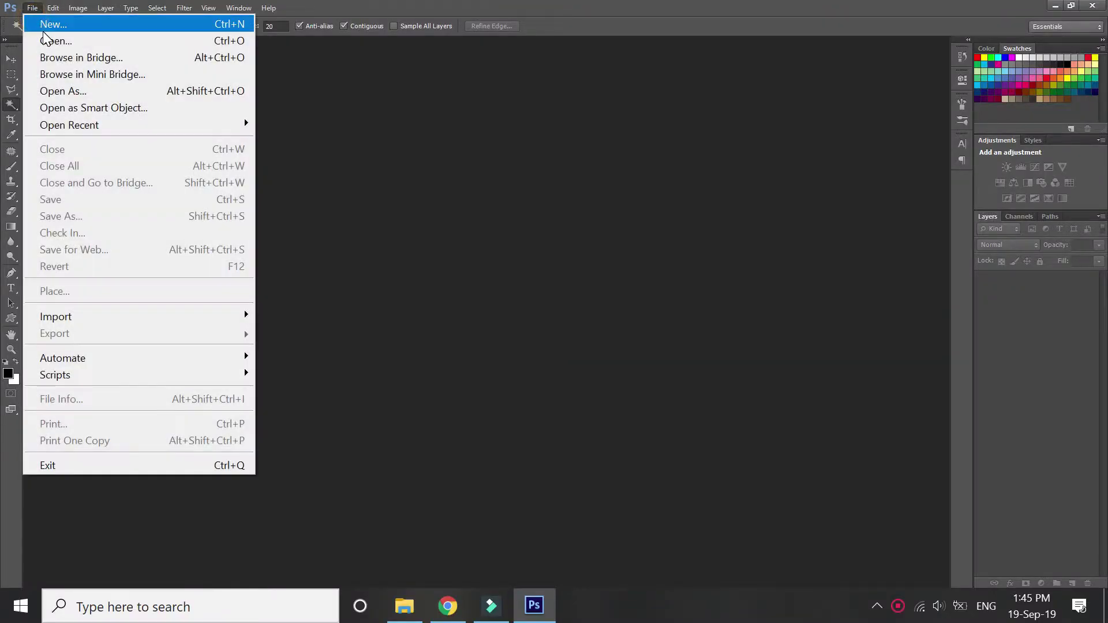
{"action": "left_click", "coordinate": [43, 24]}
{"action": "left_click", "coordinate": [615, 210]}
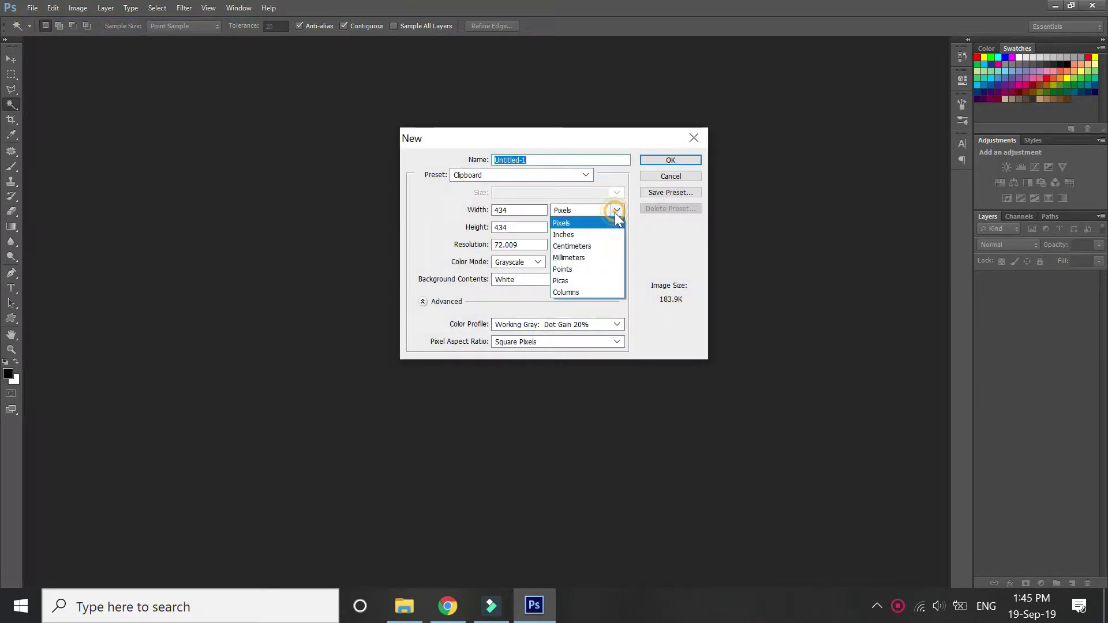
{"action": "left_click", "coordinate": [583, 235]}
{"action": "double_click", "coordinate": [523, 211]}
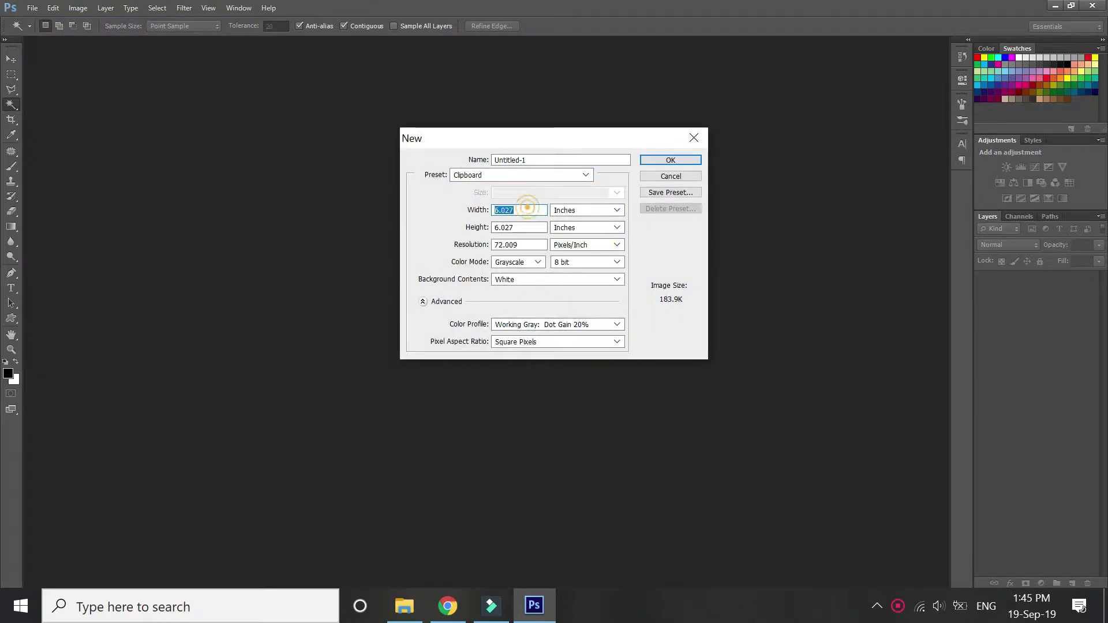
{"action": "type", "text": "24"}
{"action": "double_click", "coordinate": [538, 227]}
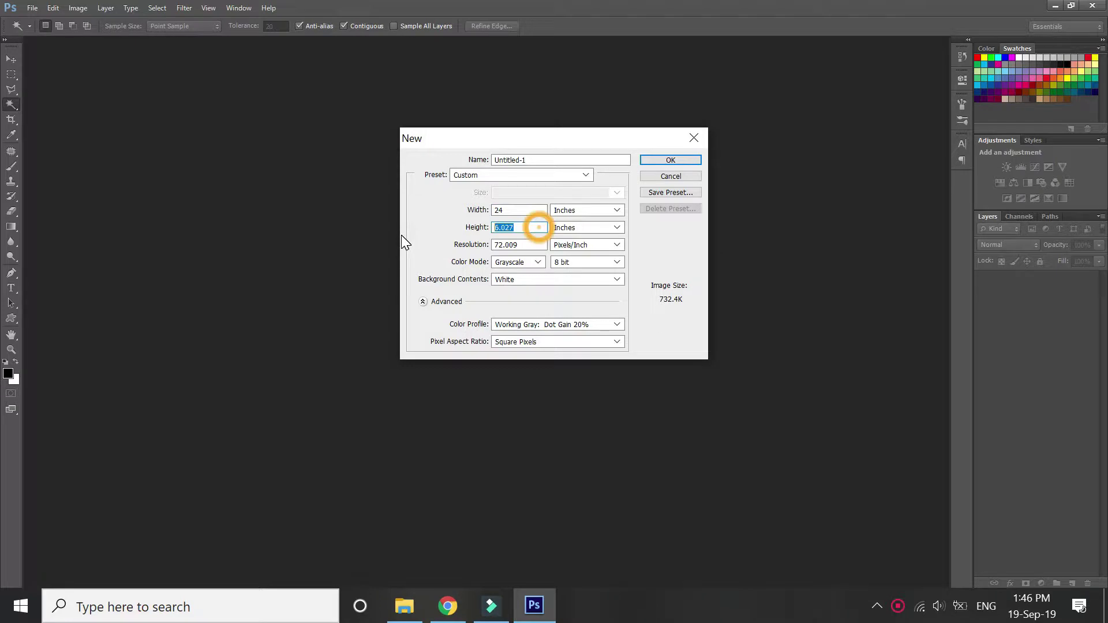
{"action": "type", "text": "24"}
{"action": "double_click", "coordinate": [519, 245]}
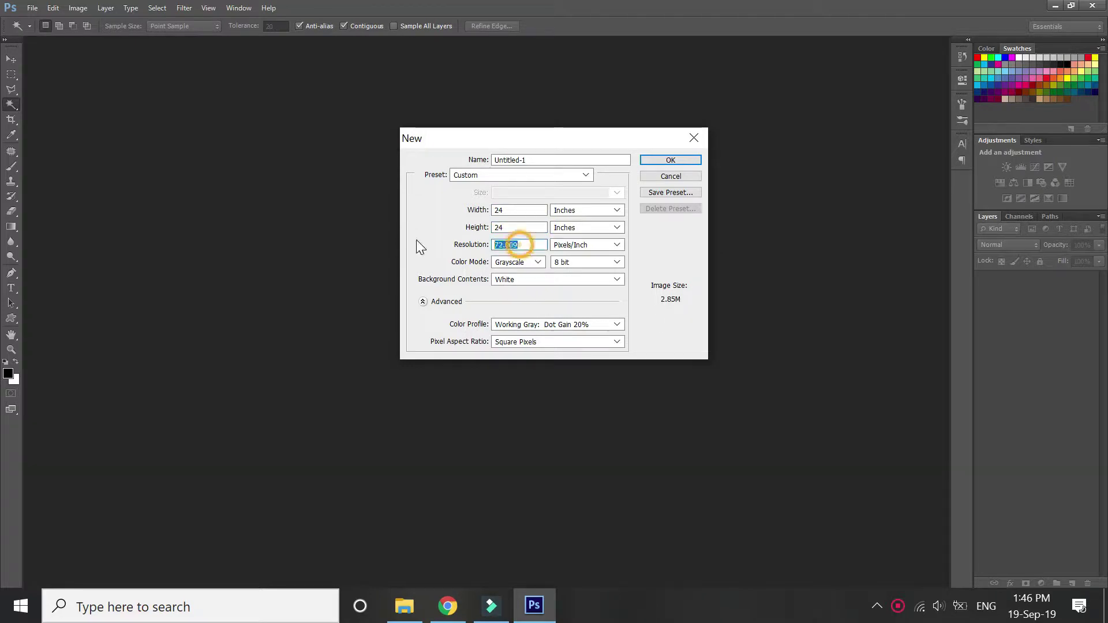
{"action": "type", "text": "100"}
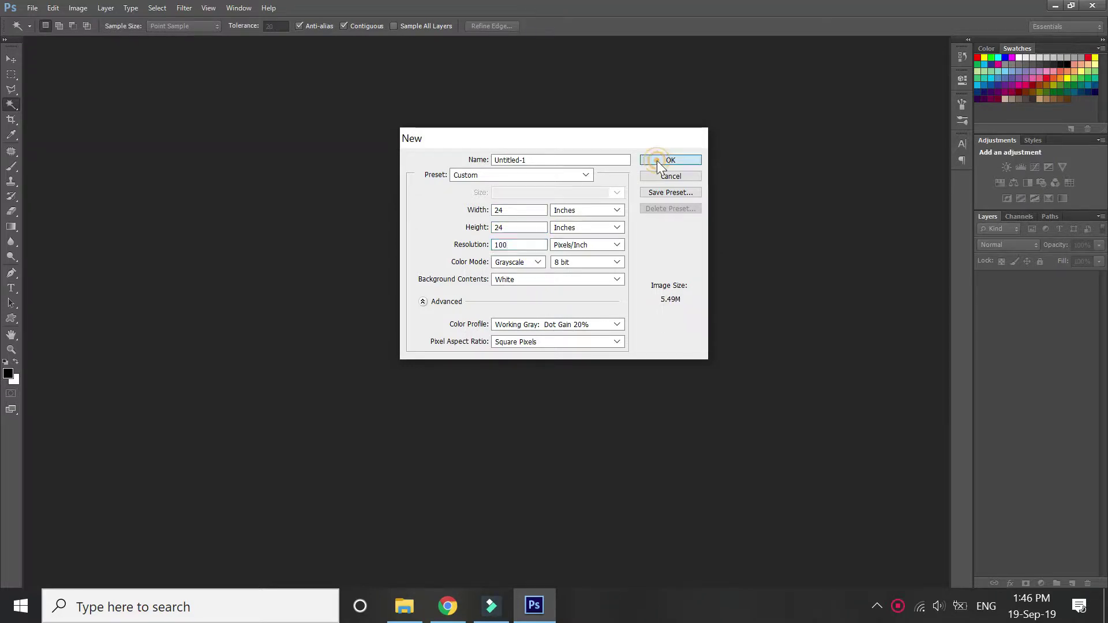
{"action": "left_click", "coordinate": [670, 160]}
Step: Open pattern-Model.pdf cropped to the Media Box and select its whole canvas
{"action": "left_click", "coordinate": [32, 9]}
{"action": "left_click", "coordinate": [56, 40]}
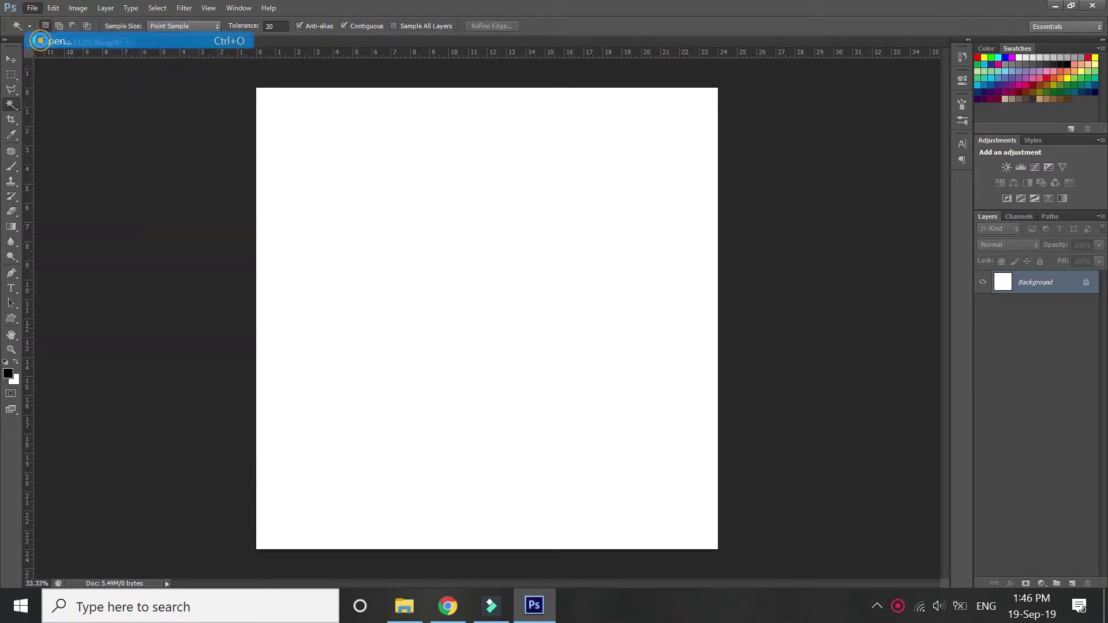
{"action": "left_click", "coordinate": [488, 314]}
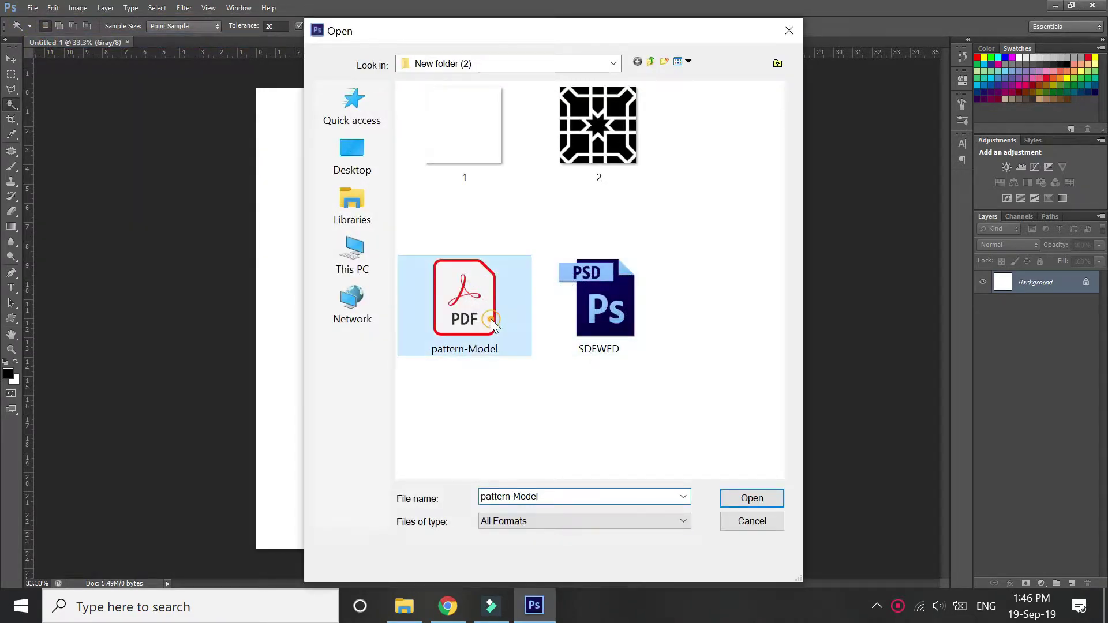
{"action": "left_click", "coordinate": [751, 499]}
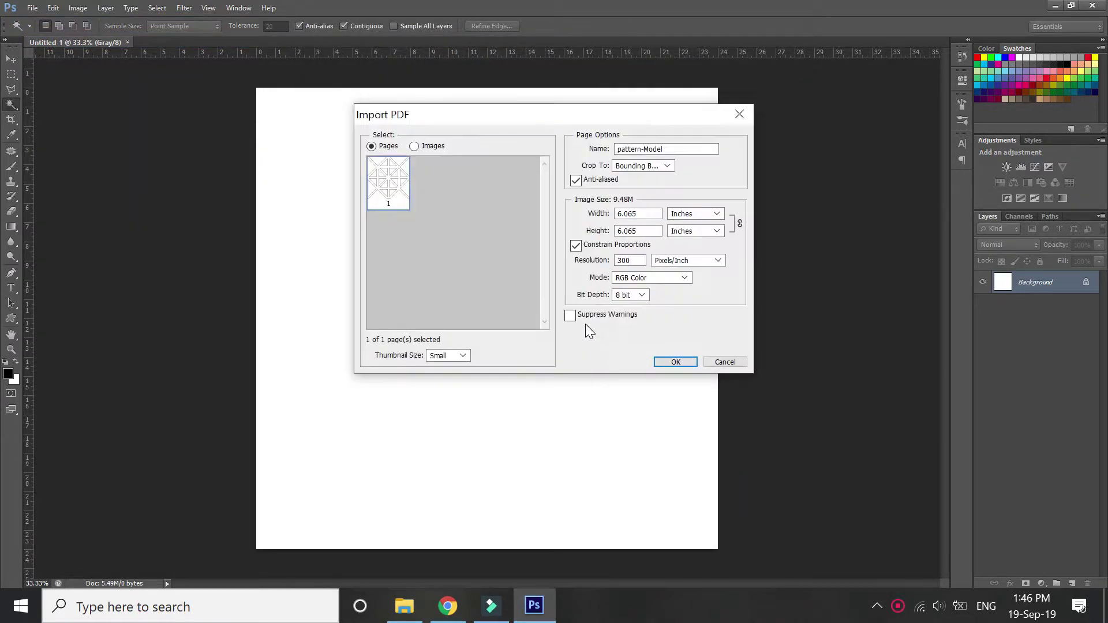
{"action": "left_click", "coordinate": [653, 165]}
{"action": "left_click", "coordinate": [656, 199]}
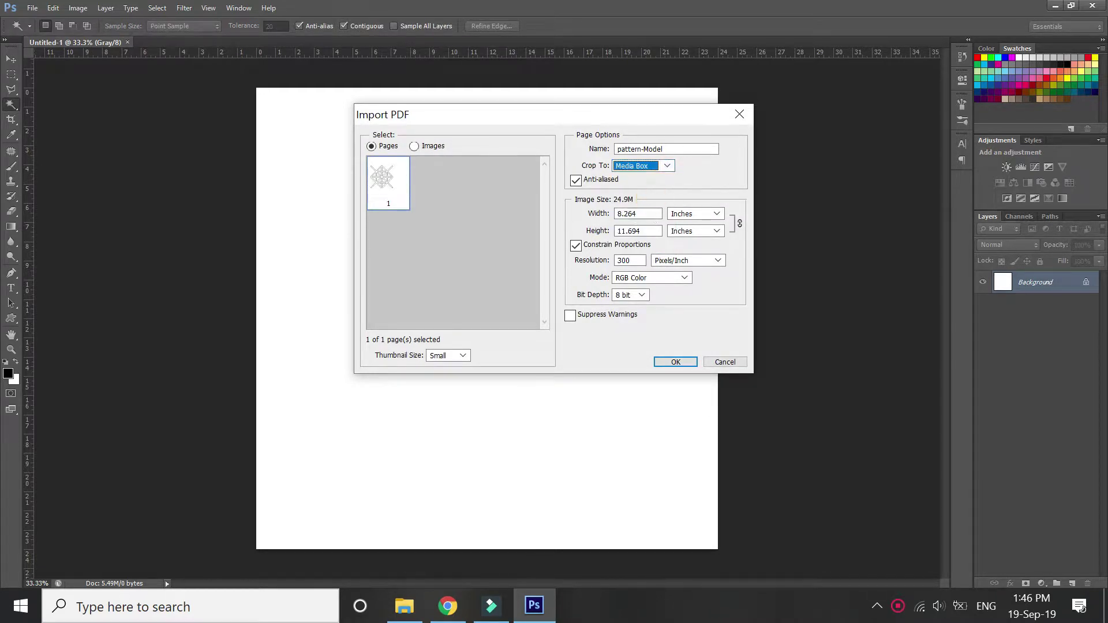
{"action": "key", "text": "Tab"}
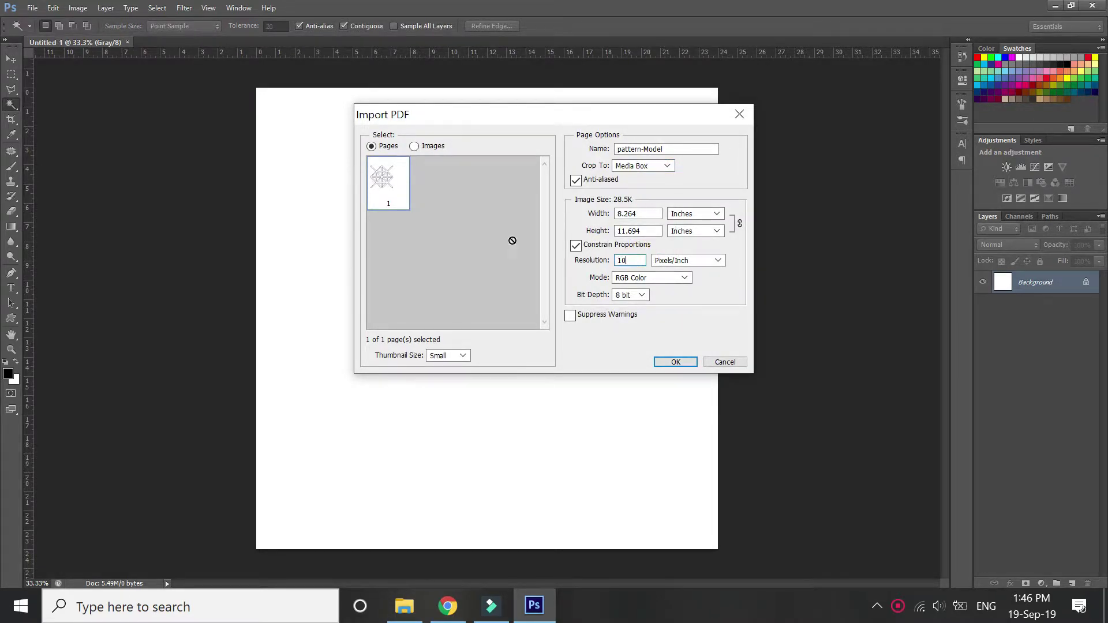
{"action": "left_click", "coordinate": [692, 362]}
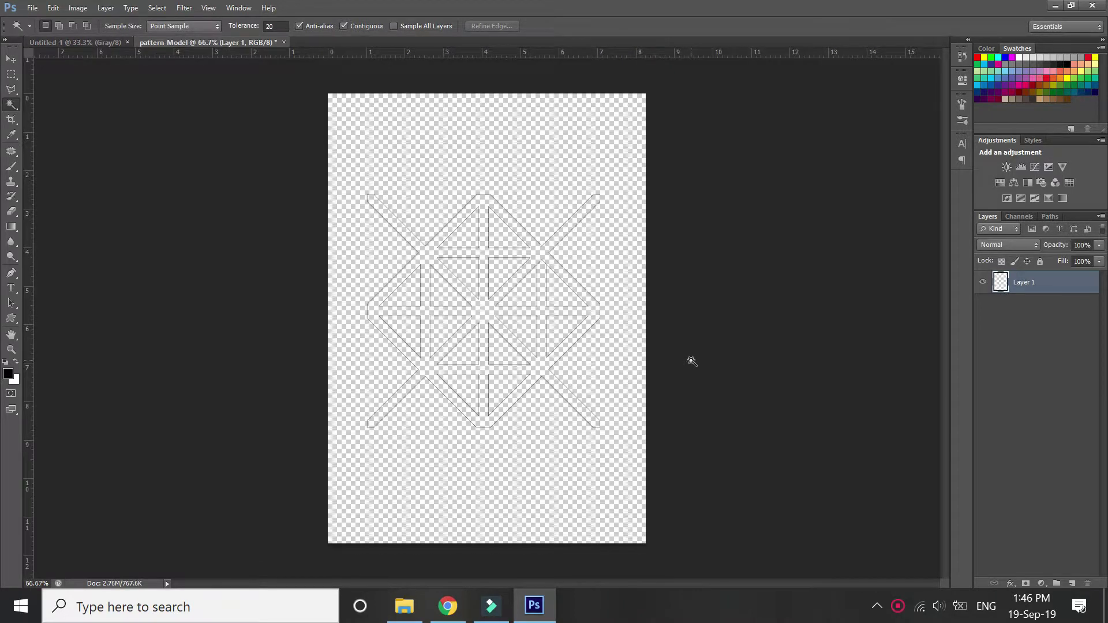
{"action": "key", "text": "ctrl+a"}
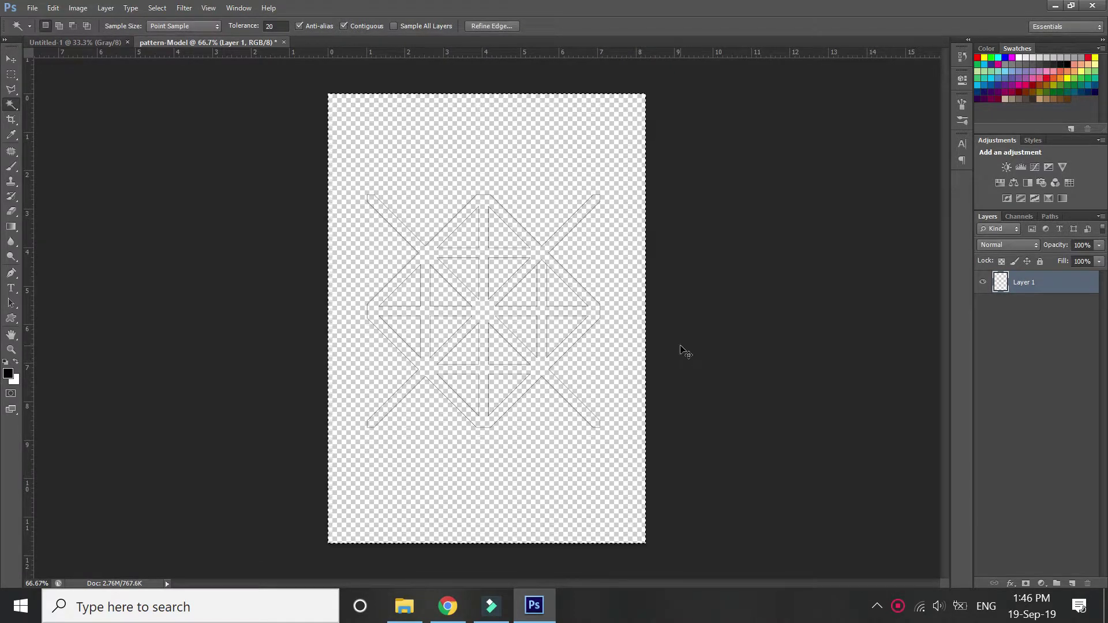
Step: Drag the lattice pattern into Untitled-1 and stretch it to fill the canvas
{"action": "left_click", "coordinate": [89, 41]}
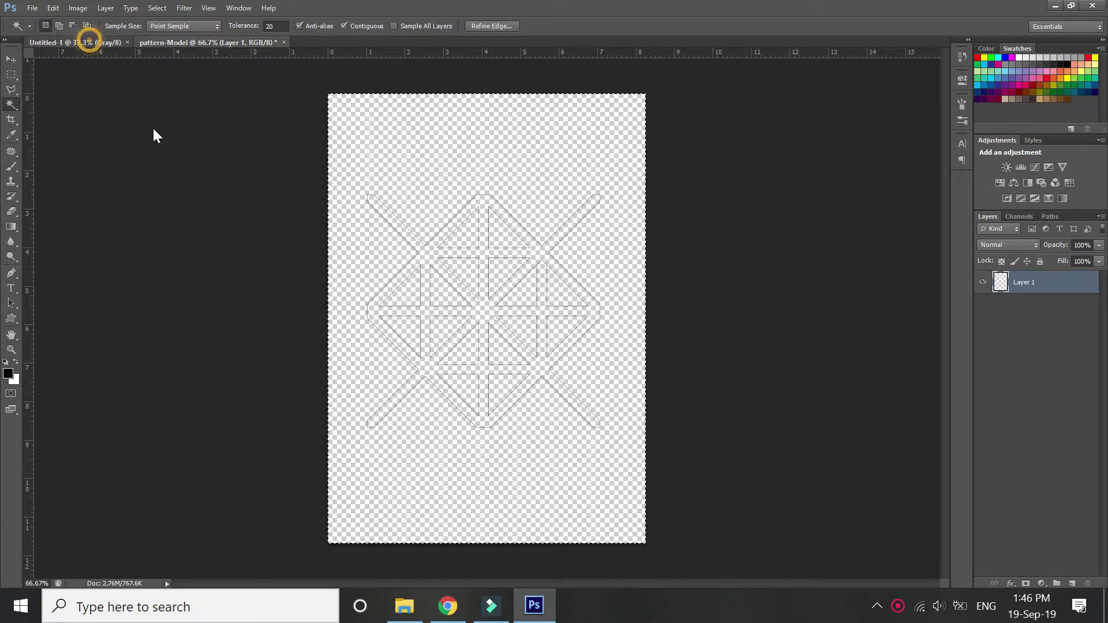
{"action": "left_click_drag", "start_coordinate": [192, 161], "coordinate": [254, 188]}
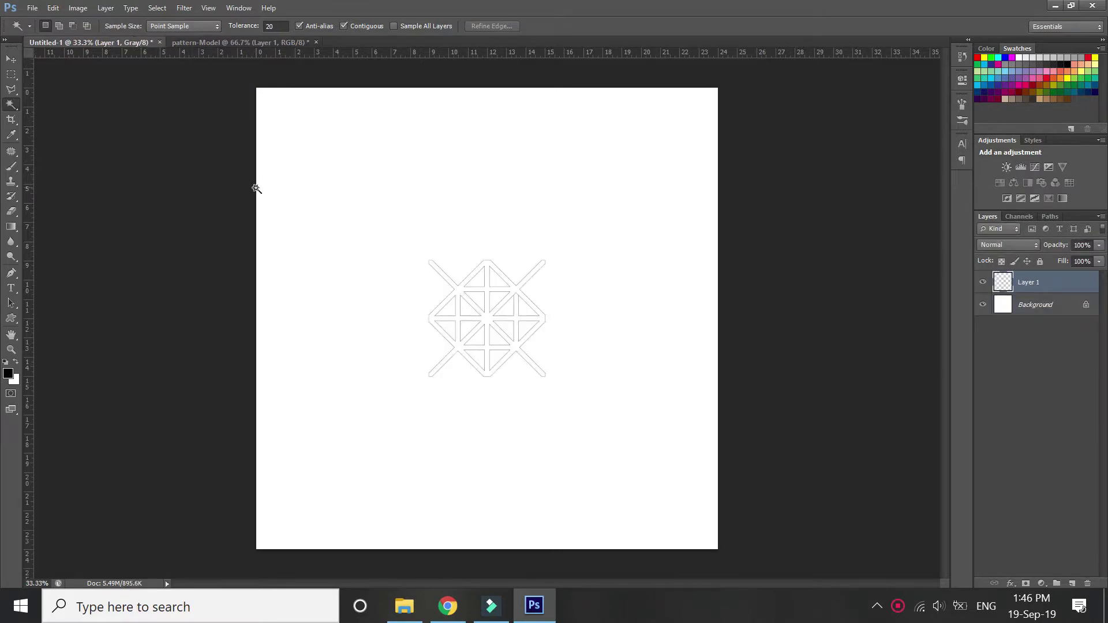
{"action": "left_click", "coordinate": [11, 59]}
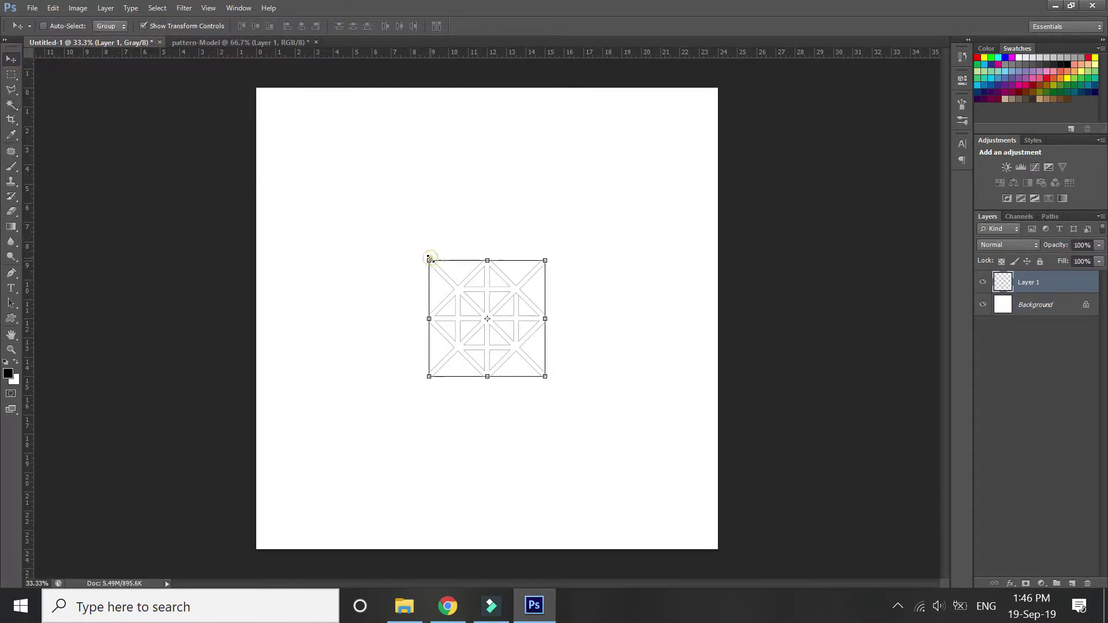
{"action": "left_click_drag", "start_coordinate": [429, 260], "coordinate": [257, 89]}
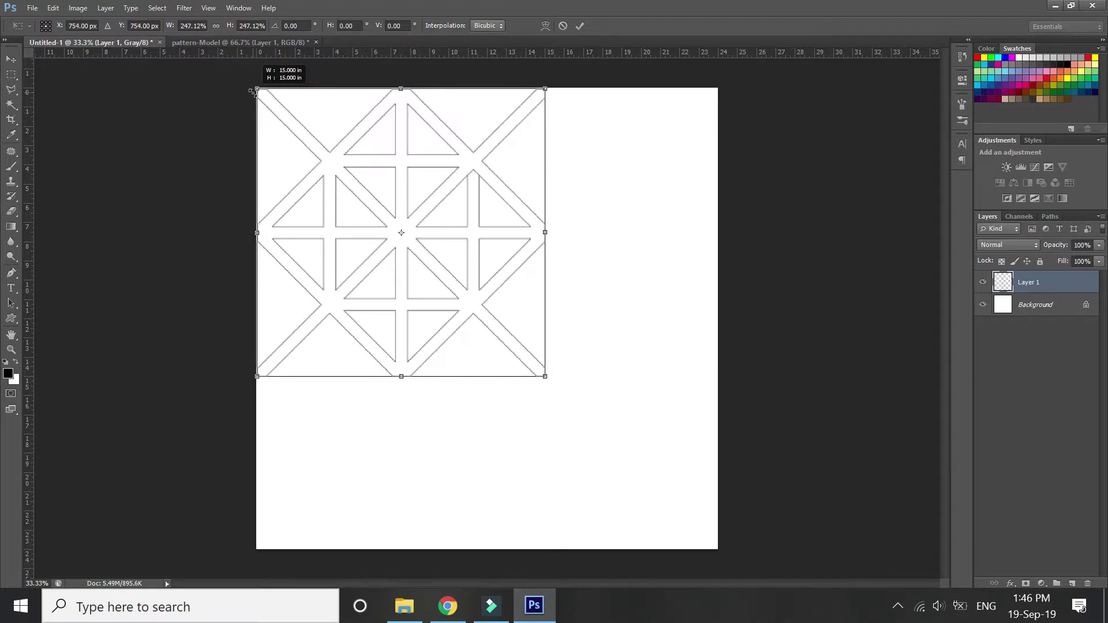
{"action": "left_click_drag", "start_coordinate": [545, 376], "coordinate": [718, 552]}
Step: Commit the scaling and select the left, top and centre lattice openings by colour
{"action": "key", "text": "Return"}
{"action": "left_click", "coordinate": [11, 104]}
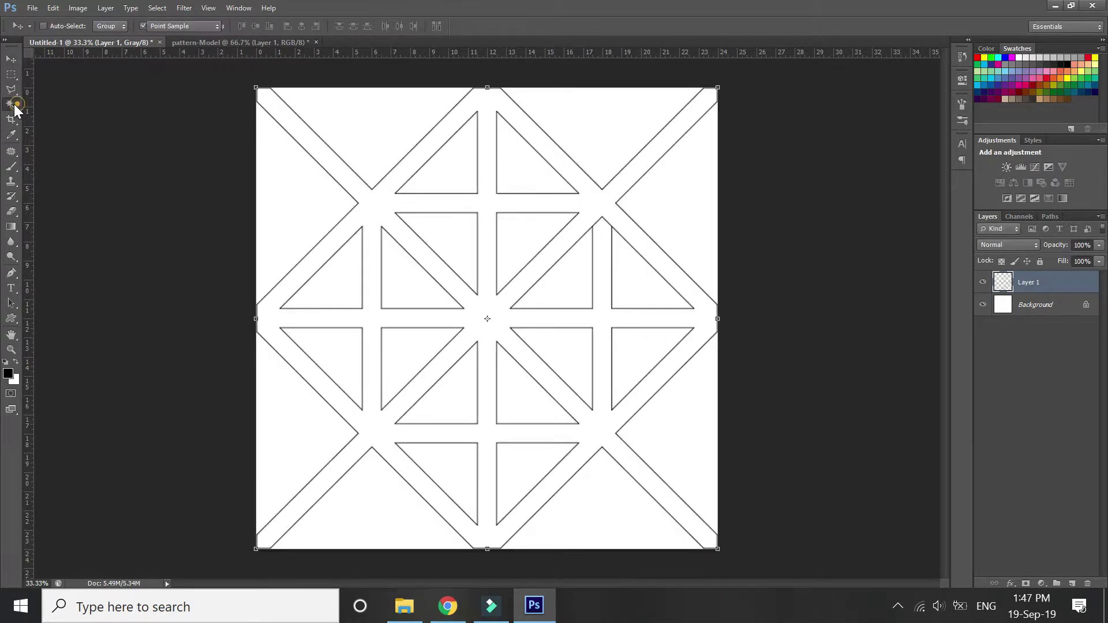
{"action": "left_click", "coordinate": [403, 354]}
{"action": "left_click", "coordinate": [348, 361], "text": "shift"}
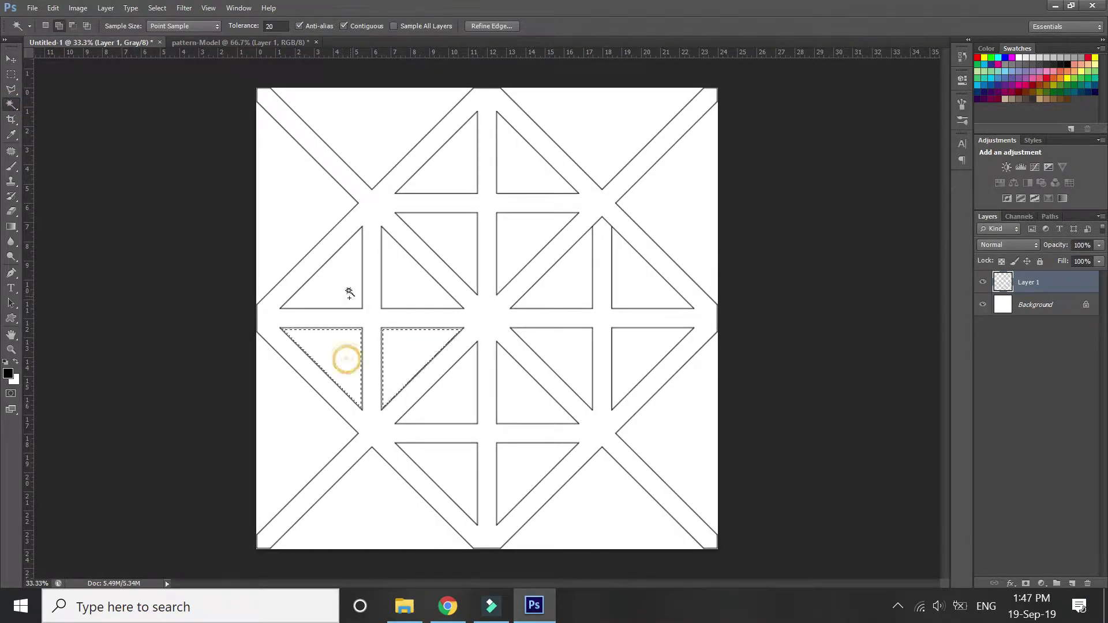
{"action": "left_click", "coordinate": [343, 263], "text": "shift"}
{"action": "left_click", "coordinate": [453, 243], "text": "shift"}
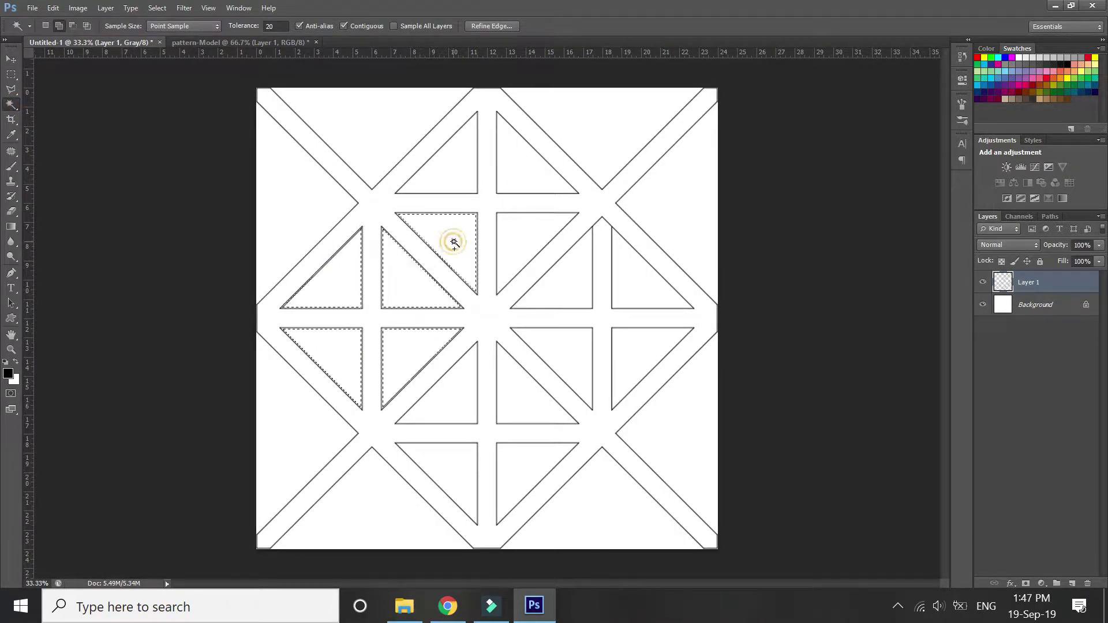
{"action": "left_click", "coordinate": [463, 172], "text": "shift"}
{"action": "left_click", "coordinate": [515, 166], "text": "shift"}
{"action": "left_click", "coordinate": [514, 237], "text": "shift"}
{"action": "left_click", "coordinate": [564, 280], "text": "shift"}
{"action": "left_click", "coordinate": [634, 271], "text": "shift"}
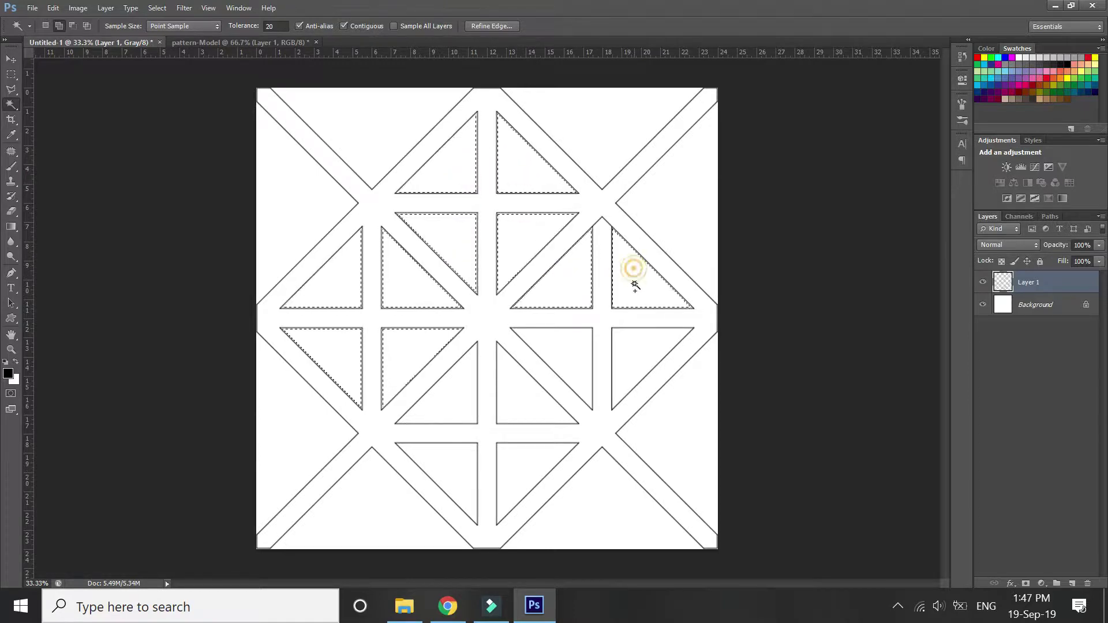
{"action": "left_click", "coordinate": [636, 351], "text": "shift"}
{"action": "left_click", "coordinate": [579, 360], "text": "shift"}
Step: Add the remaining edge, bottom and middle lattice openings to the selection
{"action": "left_click", "coordinate": [670, 416], "text": "shift"}
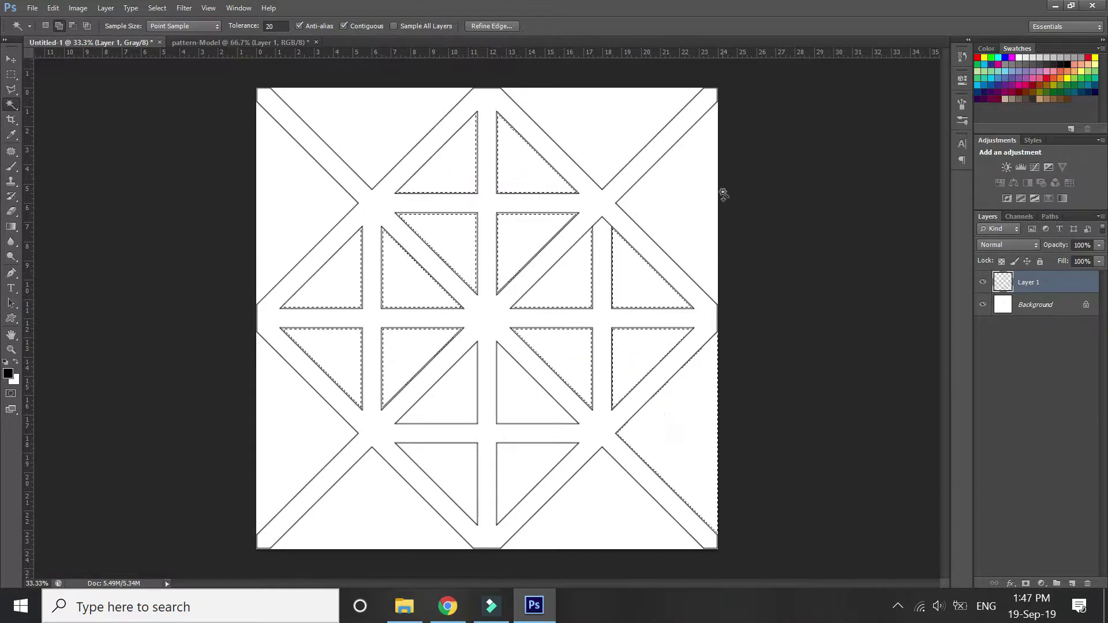
{"action": "left_click", "coordinate": [683, 185], "text": "shift"}
{"action": "left_click", "coordinate": [606, 124], "text": "shift"}
{"action": "left_click", "coordinate": [395, 124], "text": "shift"}
{"action": "left_click", "coordinate": [310, 190], "text": "shift"}
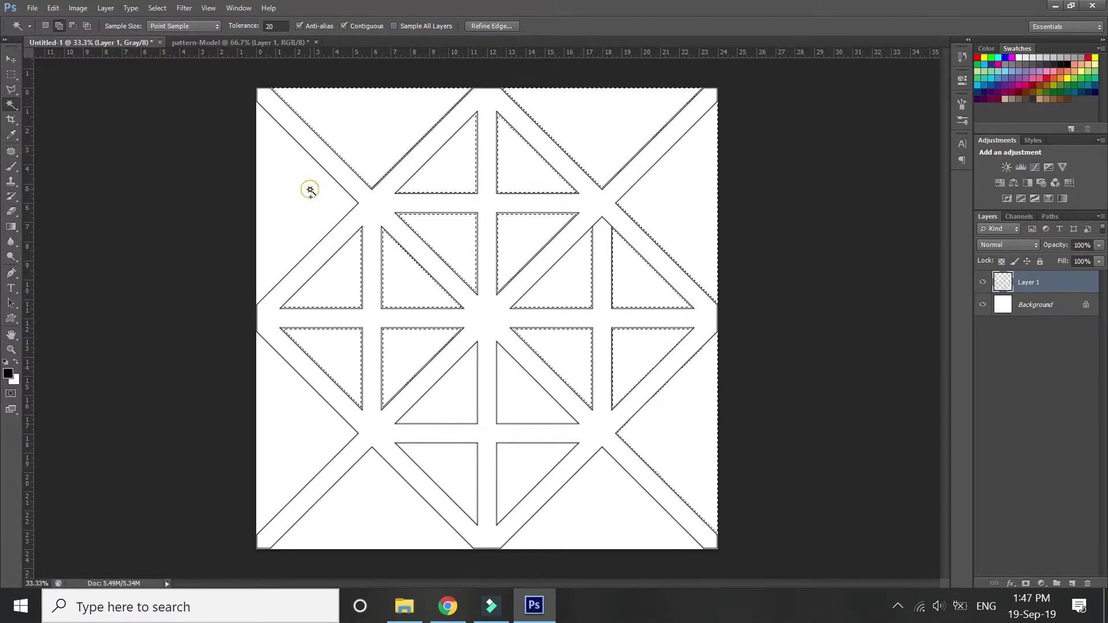
{"action": "left_click", "coordinate": [281, 418], "text": "shift"}
{"action": "left_click", "coordinate": [384, 518], "text": "shift"}
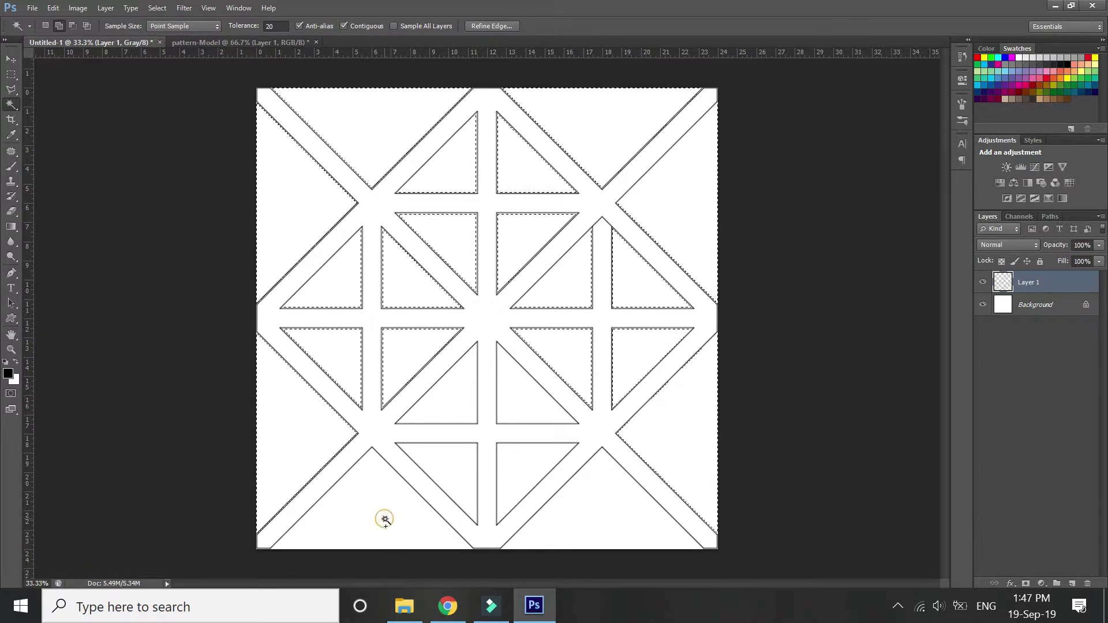
{"action": "left_click", "coordinate": [464, 480], "text": "shift"}
{"action": "left_click", "coordinate": [451, 387], "text": "shift"}
{"action": "left_click", "coordinate": [522, 403], "text": "shift"}
{"action": "left_click", "coordinate": [527, 461], "text": "shift"}
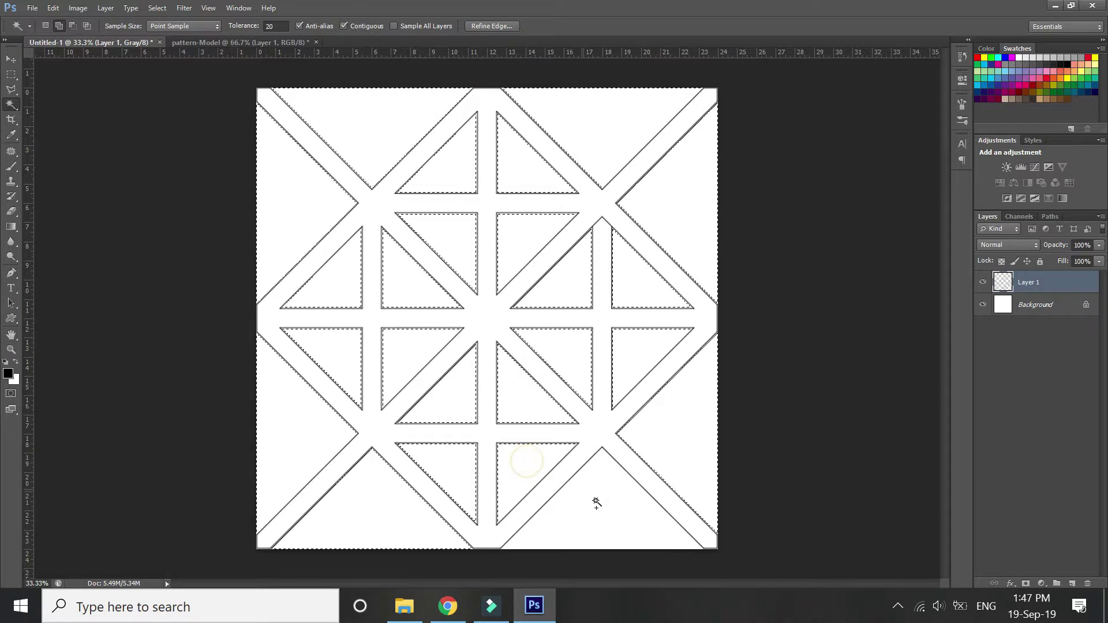
{"action": "left_click", "coordinate": [597, 503], "text": "shift"}
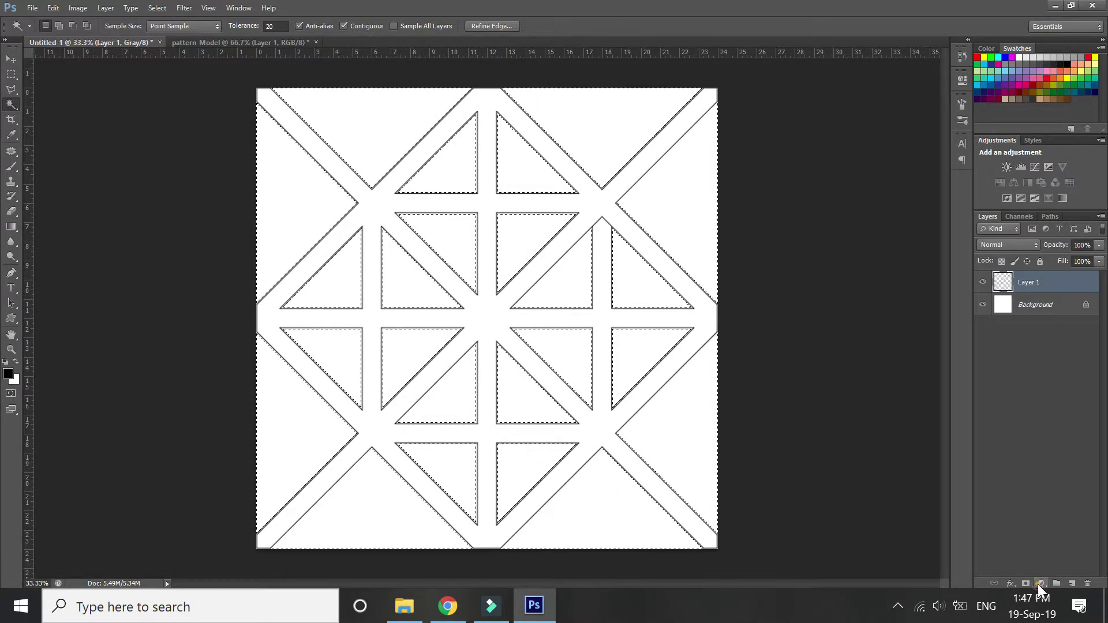
Step: Fill the selection with a black Color Fill layer and delete Layer 1
{"action": "left_click", "coordinate": [1038, 584]}
{"action": "left_click", "coordinate": [969, 244]}
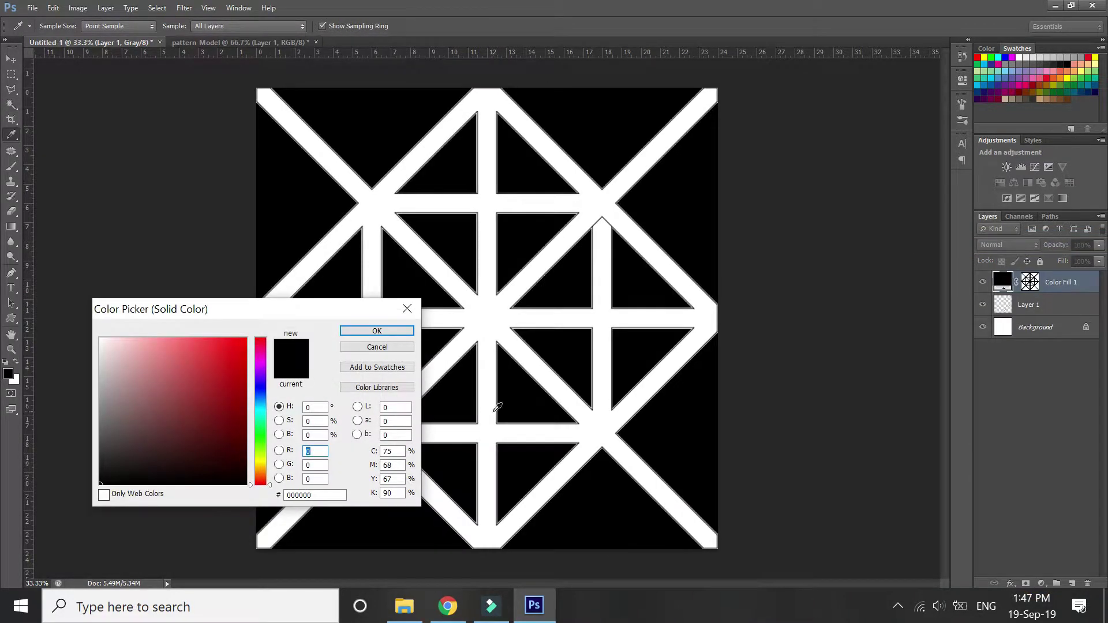
{"action": "left_click", "coordinate": [402, 333]}
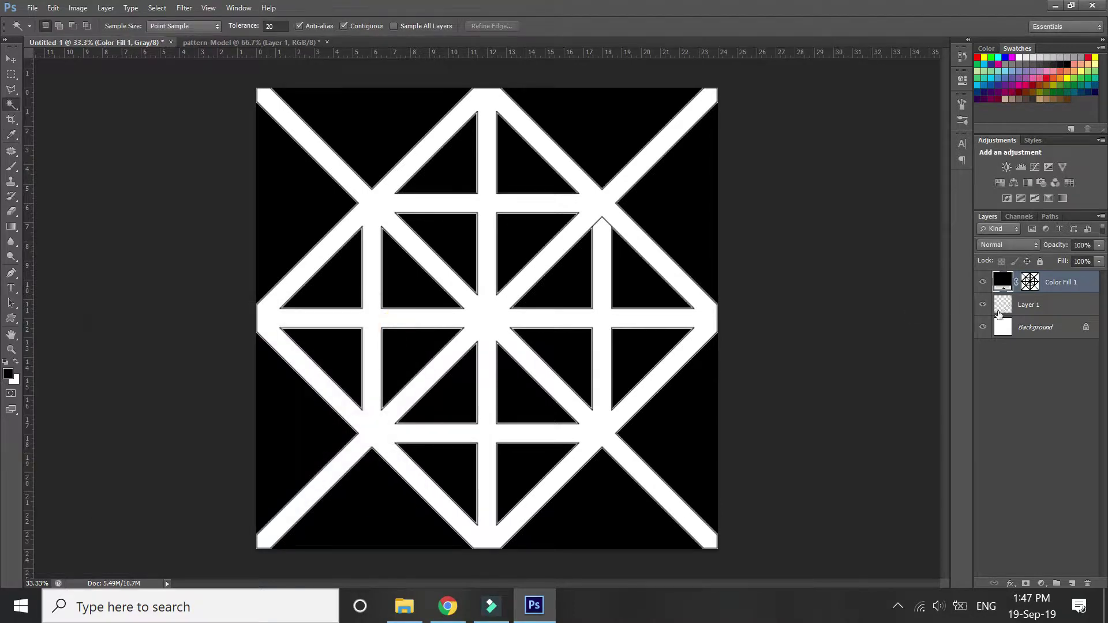
{"action": "left_click", "coordinate": [1031, 305]}
{"action": "key", "text": "Delete"}
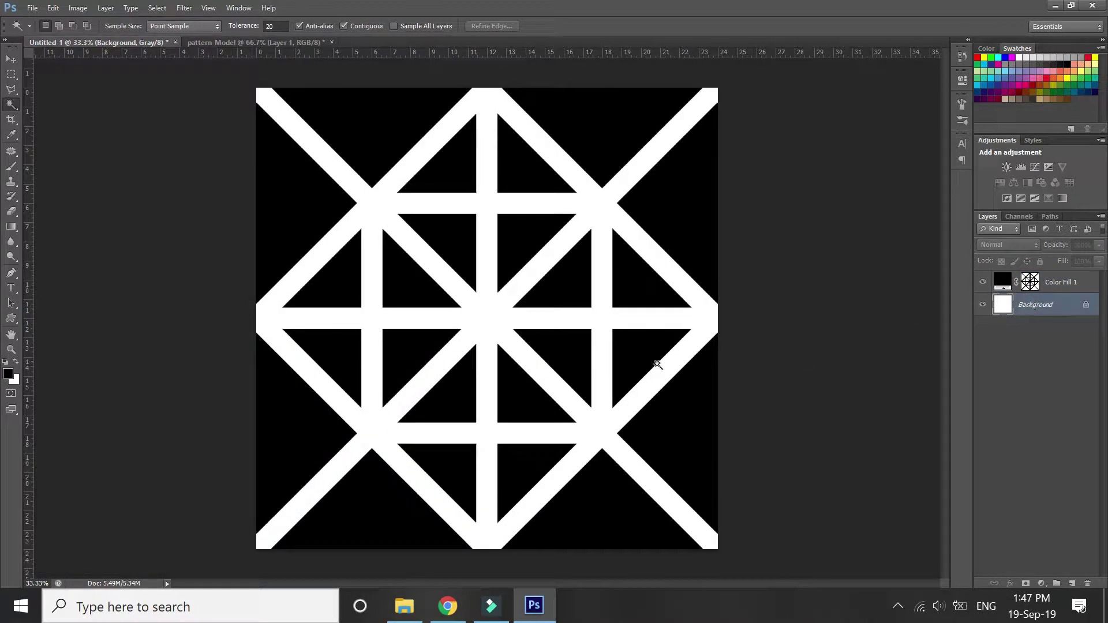
Step: Save the lattice image as a JPEG named 'cutout 2'
{"action": "left_click", "coordinate": [32, 9]}
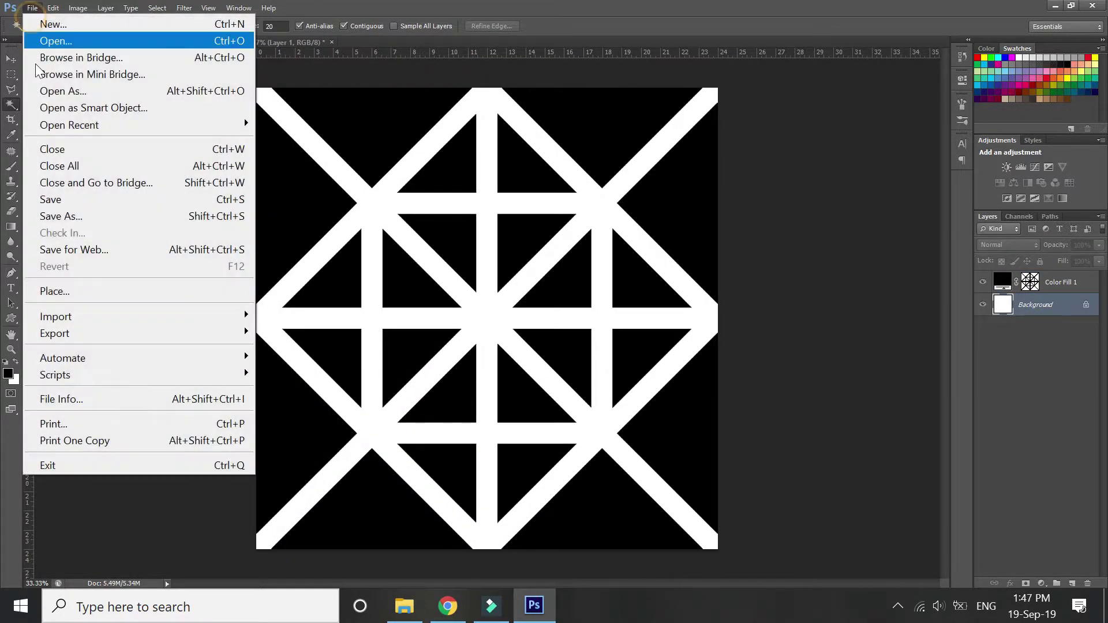
{"action": "left_click", "coordinate": [65, 216]}
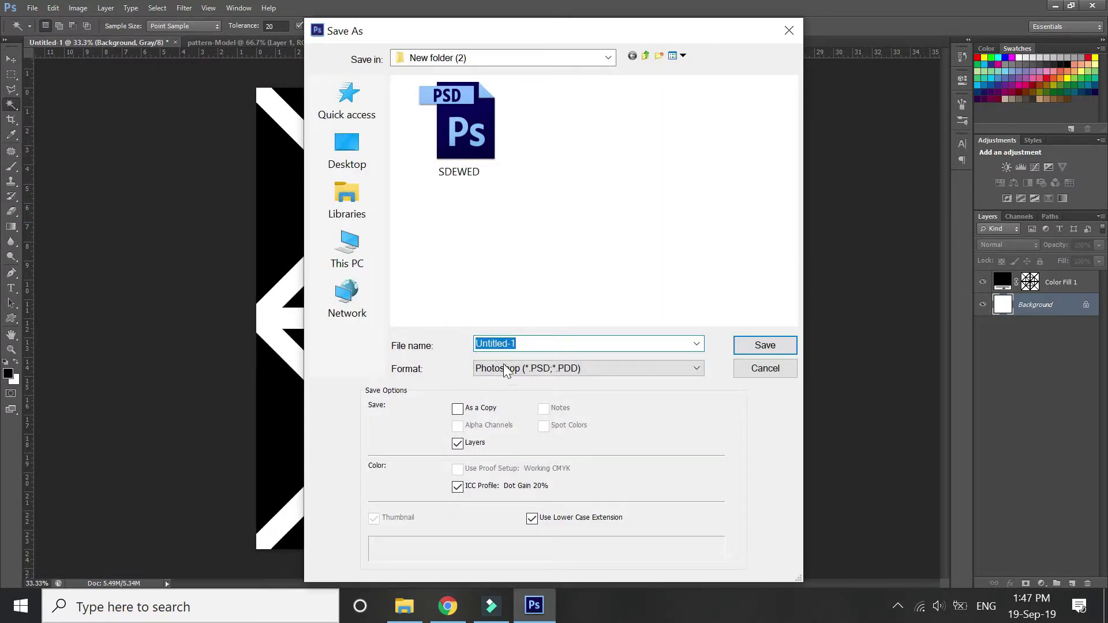
{"action": "left_click", "coordinate": [506, 369]}
{"action": "left_click", "coordinate": [542, 471]}
{"action": "left_click", "coordinate": [544, 347]}
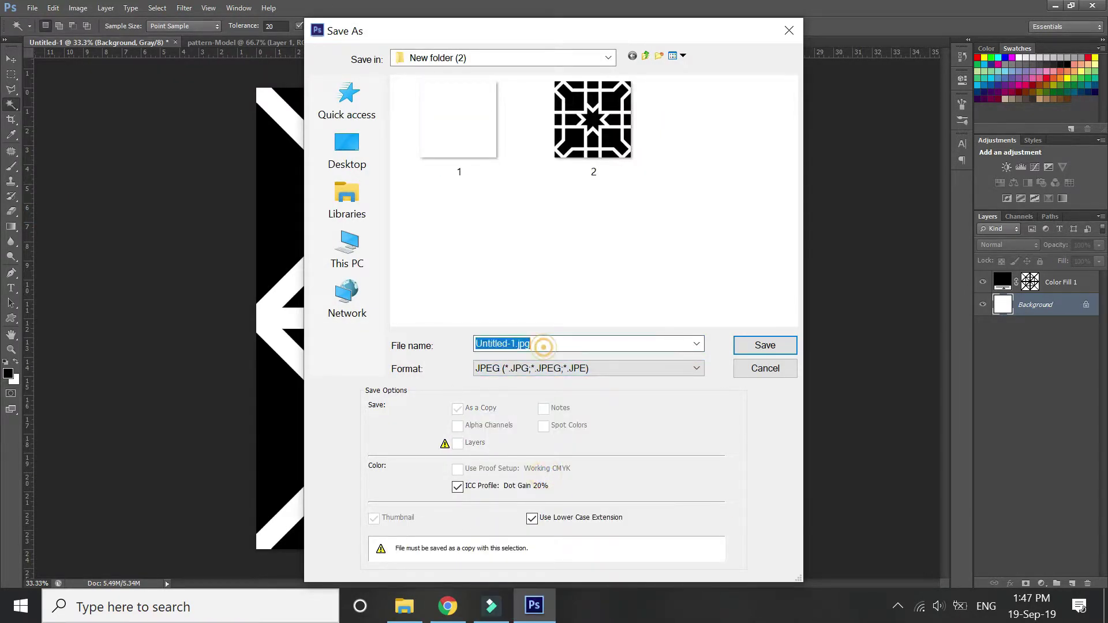
{"action": "type", "text": "cutout 2"}
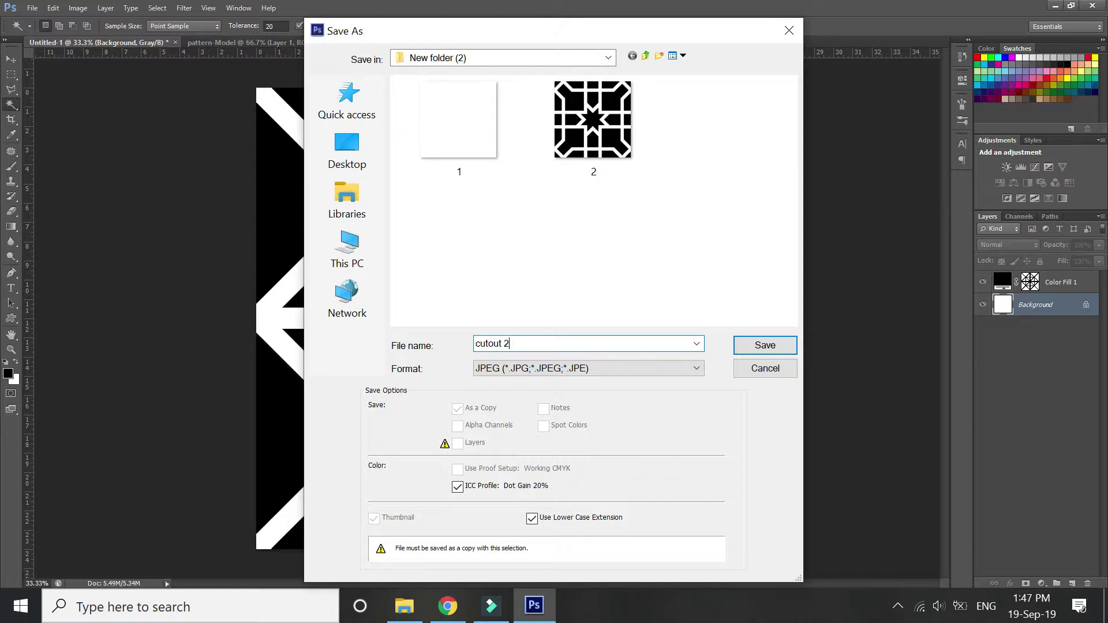
{"action": "left_click", "coordinate": [768, 345]}
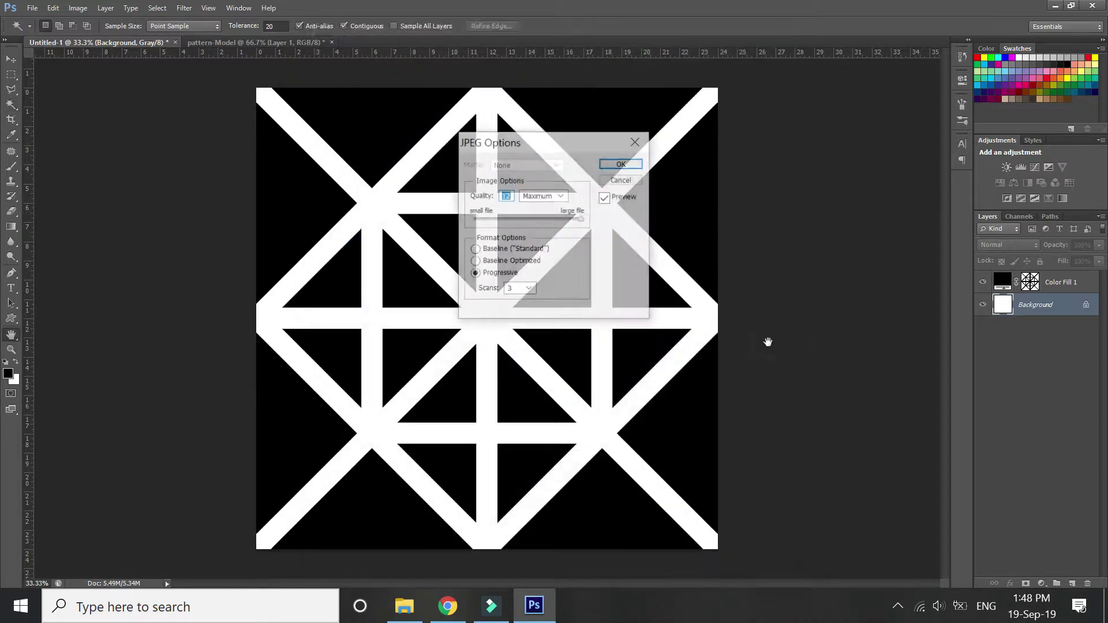
{"action": "left_click", "coordinate": [621, 164]}
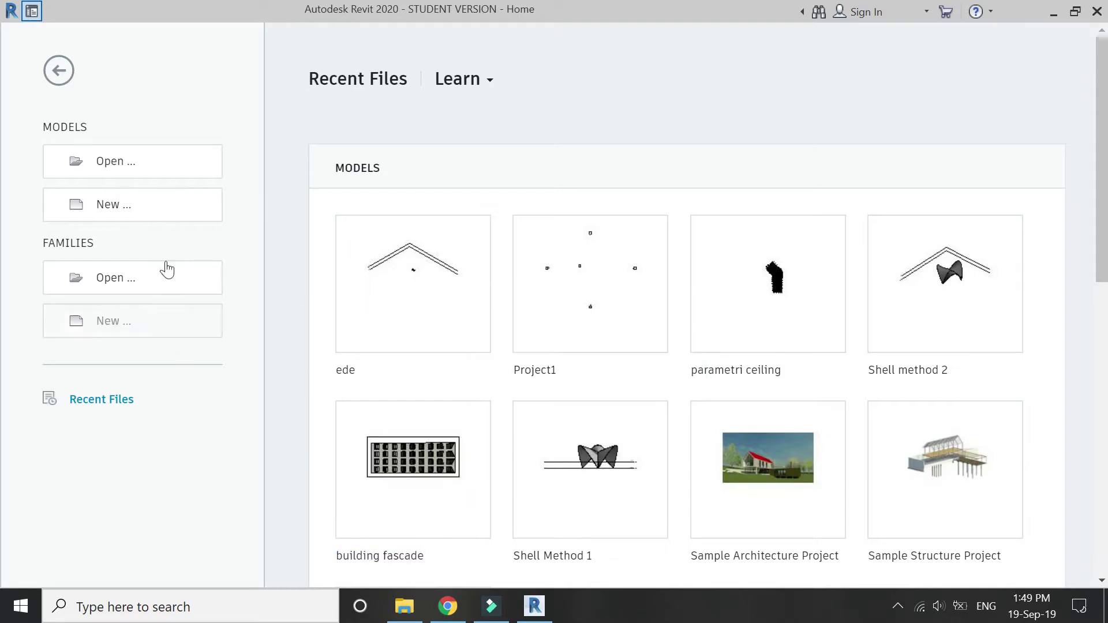
Step: Start a new Revit project from the Architectural Template
{"action": "left_click", "coordinate": [156, 219]}
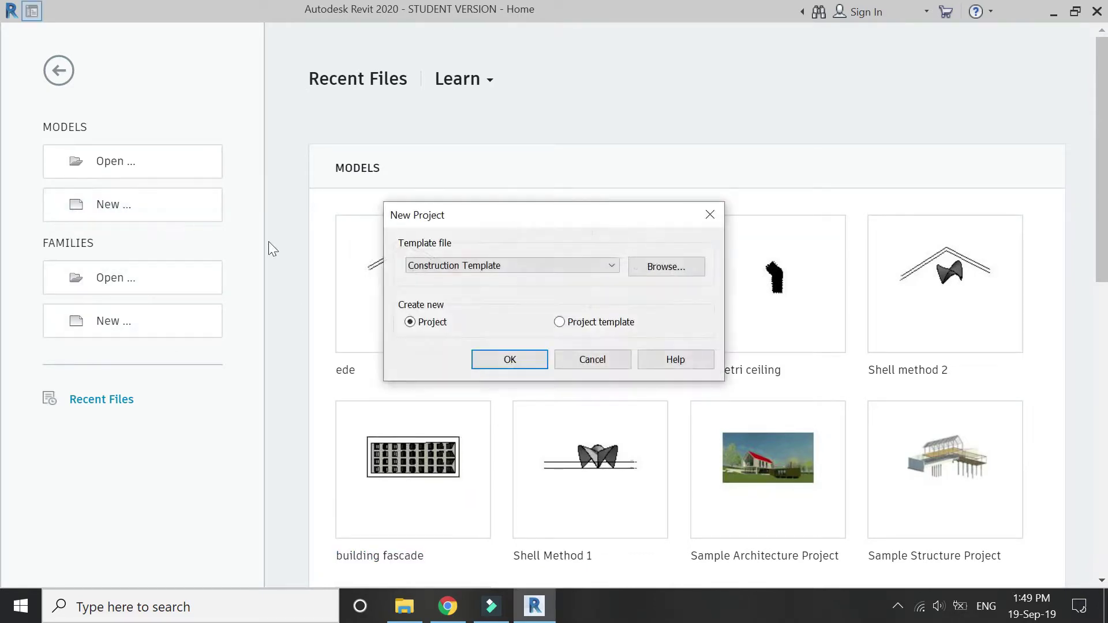
{"action": "left_click", "coordinate": [434, 267]}
{"action": "left_click", "coordinate": [445, 288]}
{"action": "left_click", "coordinate": [491, 362]}
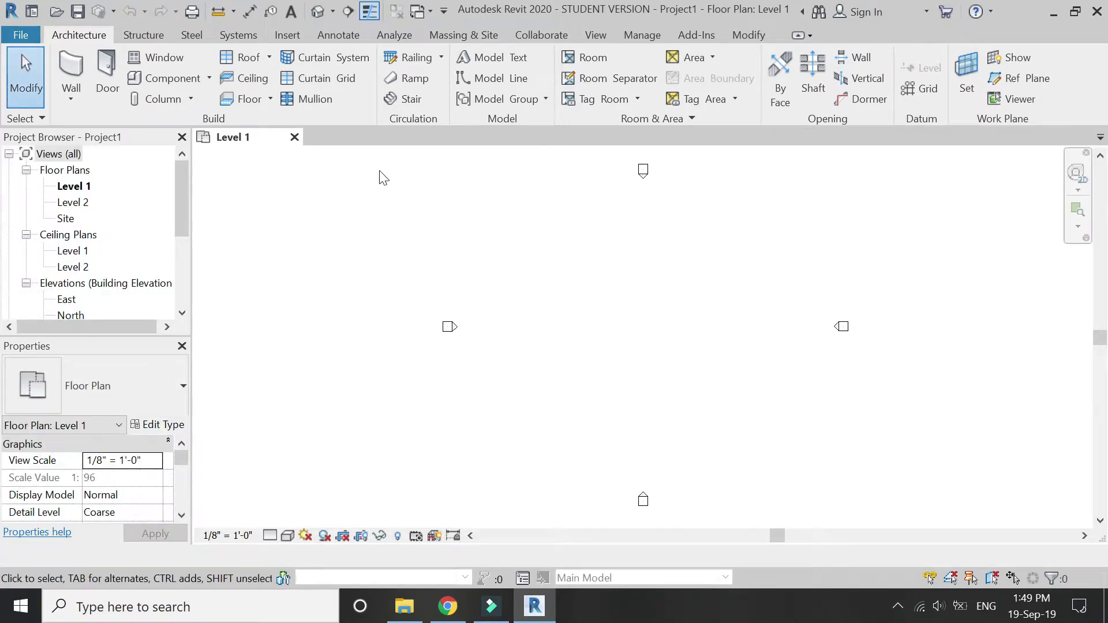
Step: Create a new in-place mass named Mass 1
{"action": "left_click", "coordinate": [443, 37]}
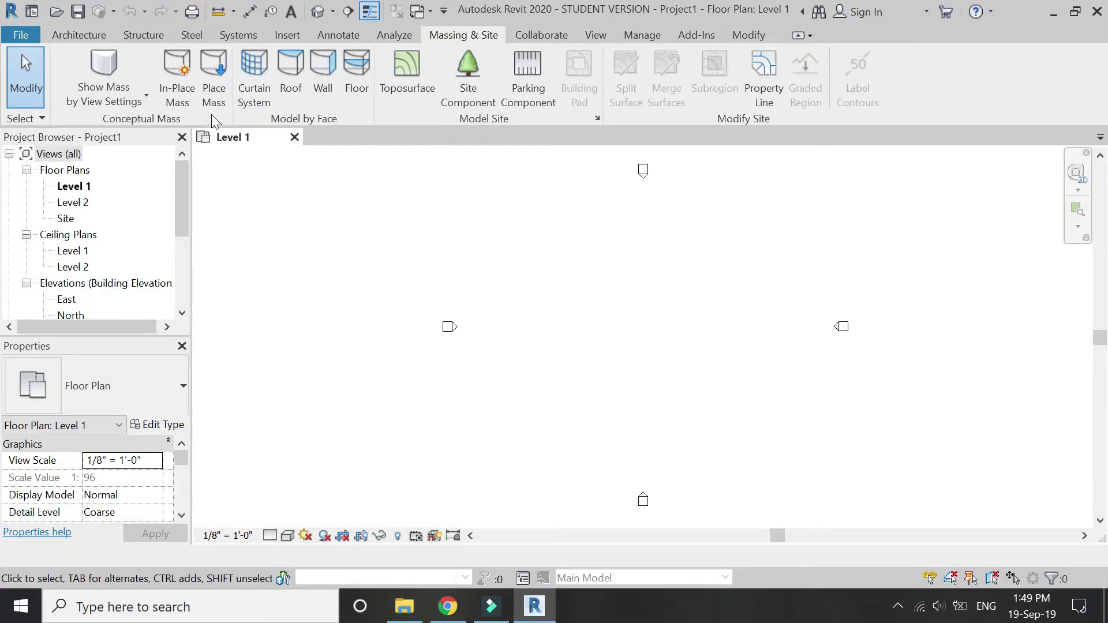
{"action": "left_click", "coordinate": [177, 72]}
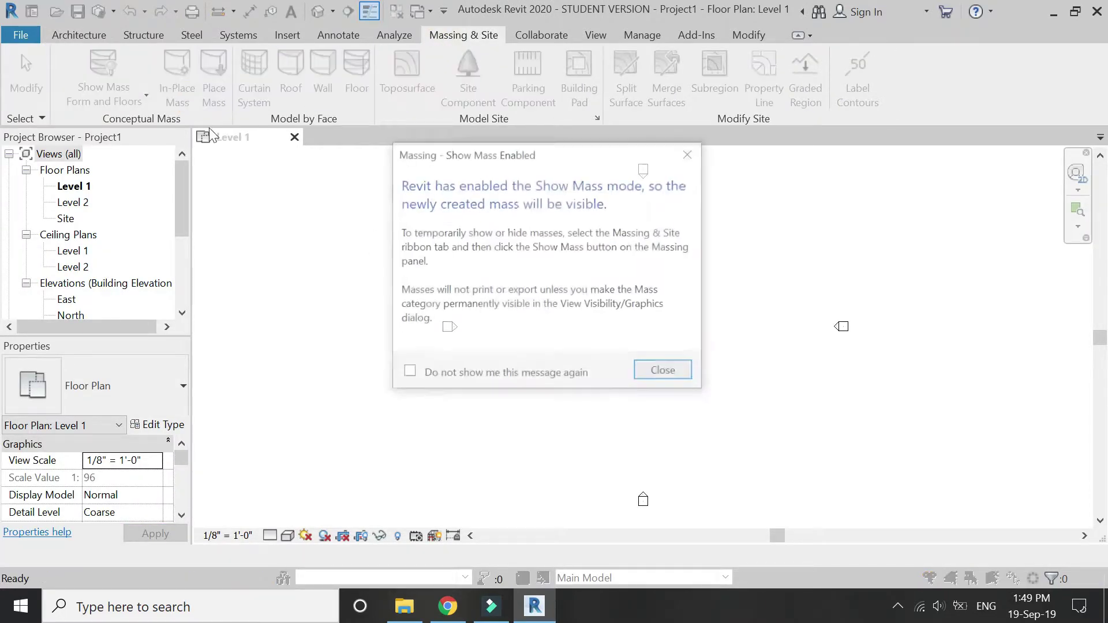
{"action": "left_click", "coordinate": [669, 372]}
{"action": "left_click", "coordinate": [577, 334]}
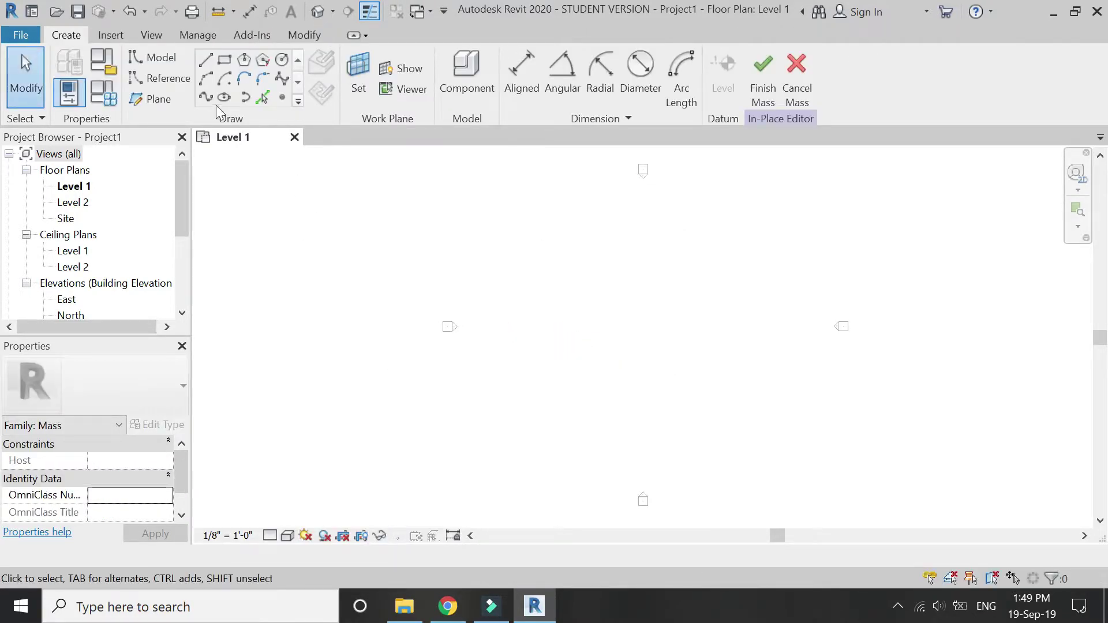
Step: Draw a three-point curved spline on Level 1
{"action": "left_click", "coordinate": [206, 97]}
{"action": "scroll", "coordinate": [616, 377], "scroll_direction": "up", "scroll_amount": 2}
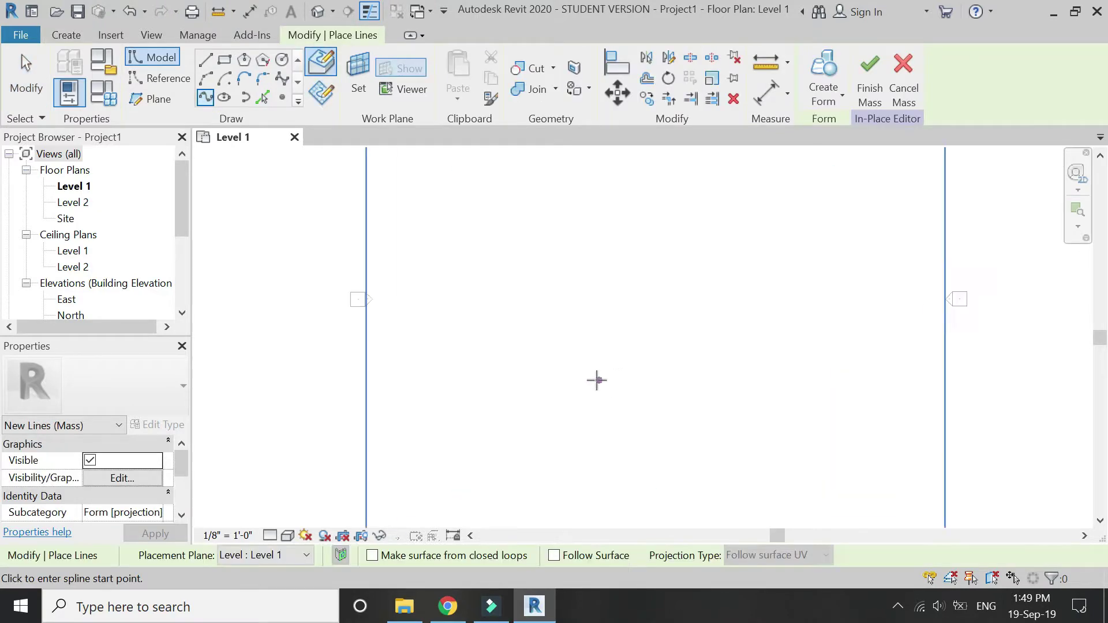
{"action": "left_click", "coordinate": [596, 380]}
{"action": "left_click", "coordinate": [627, 367]}
{"action": "left_click", "coordinate": [703, 384]}
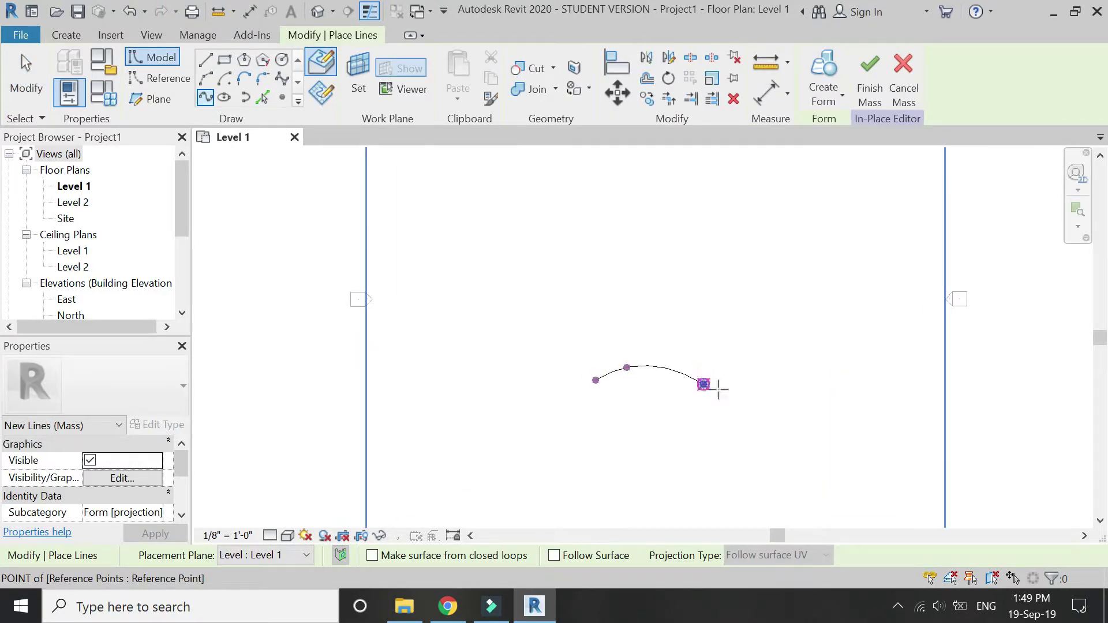
{"action": "key", "text": "Escape"}
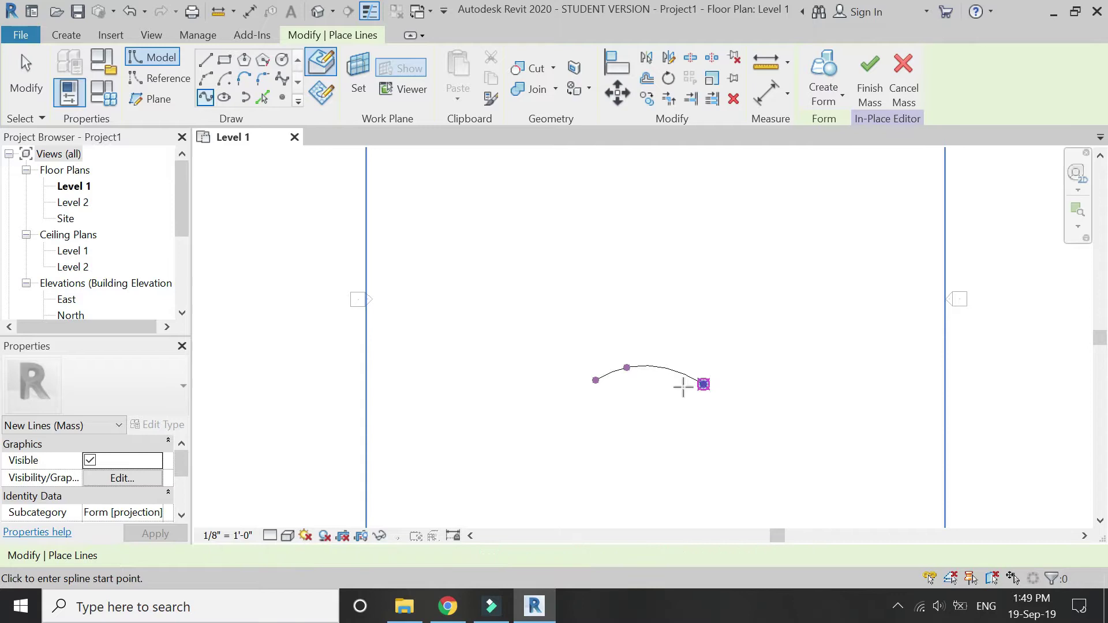
{"action": "scroll", "coordinate": [658, 378], "scroll_direction": "up", "scroll_amount": 2}
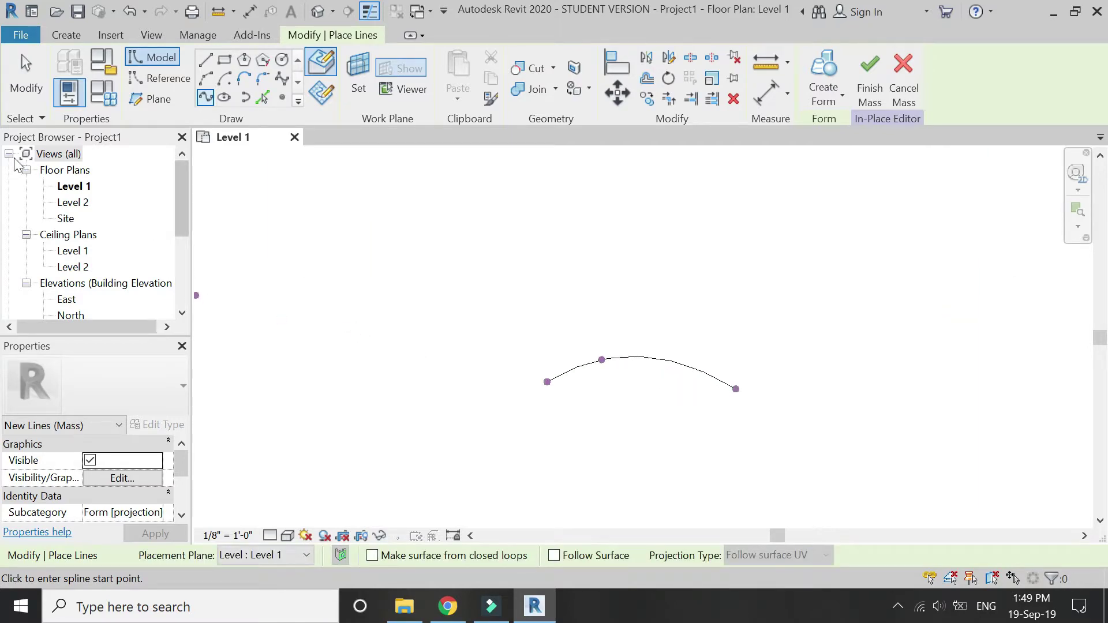
Step: Draw a second three-point spline on the Level 2 floor plan
{"action": "double_click", "coordinate": [83, 204]}
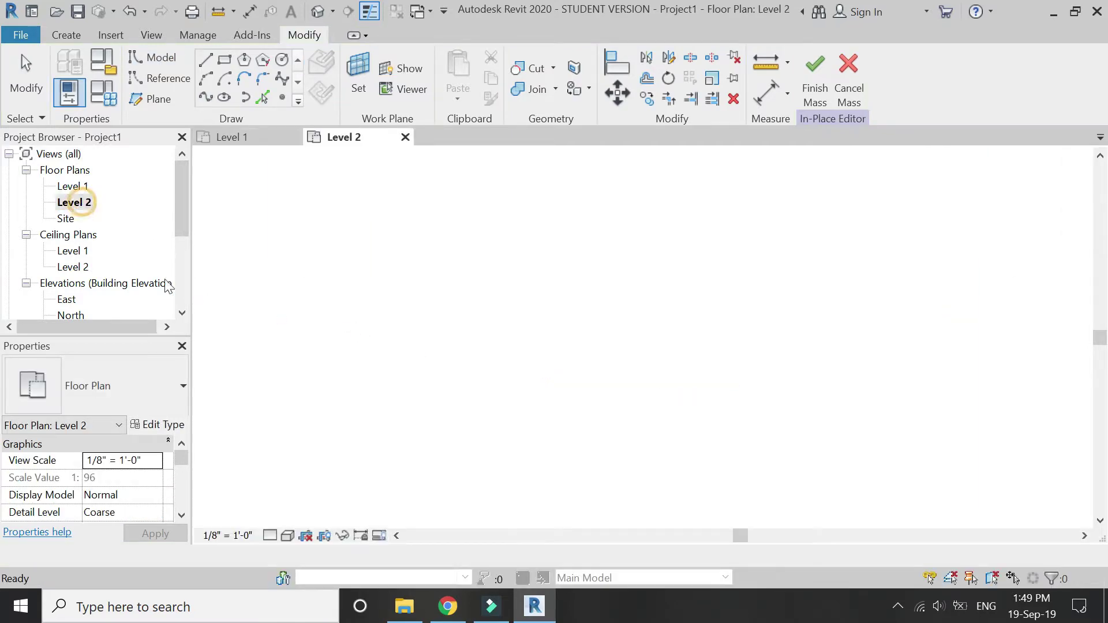
{"action": "left_click", "coordinate": [206, 96]}
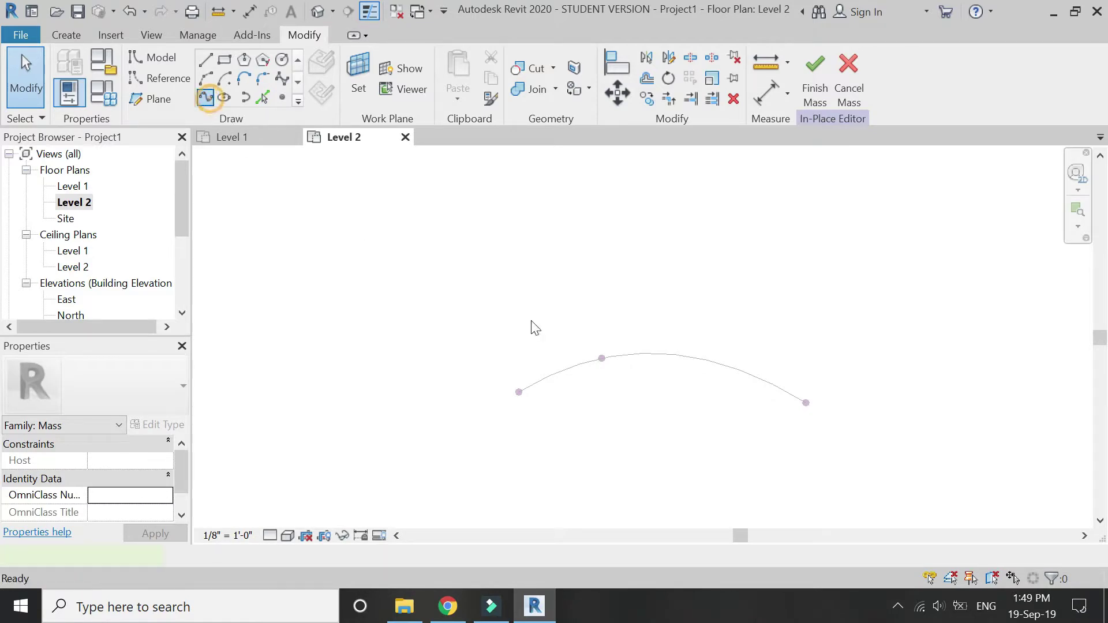
{"action": "left_click", "coordinate": [549, 346]}
{"action": "left_click", "coordinate": [633, 399]}
{"action": "double_click", "coordinate": [726, 305]}
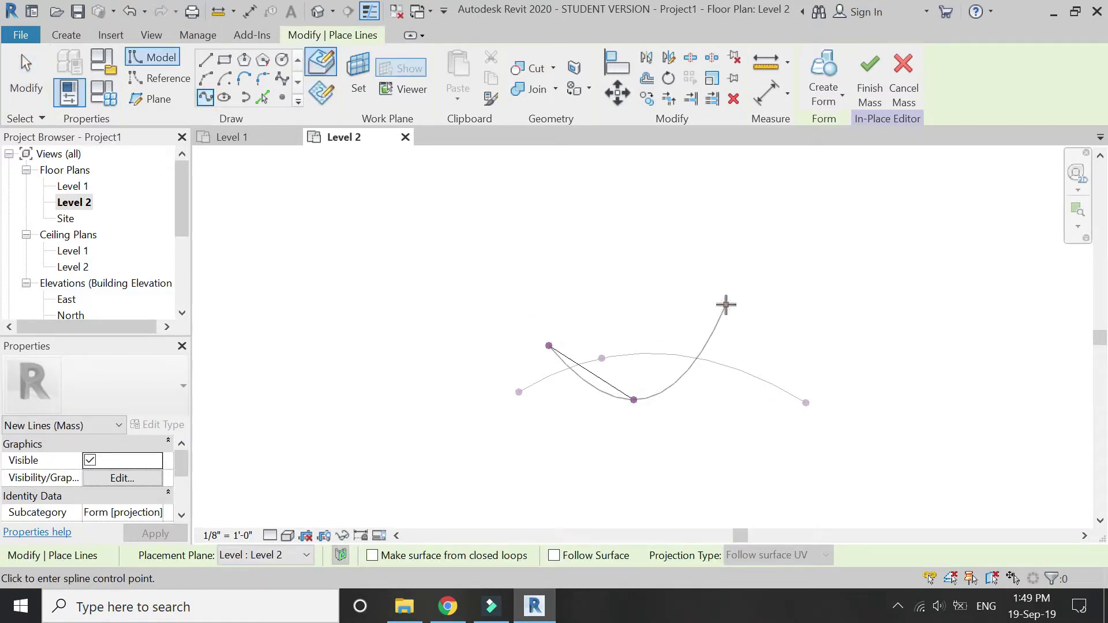
{"action": "key", "text": "Escape"}
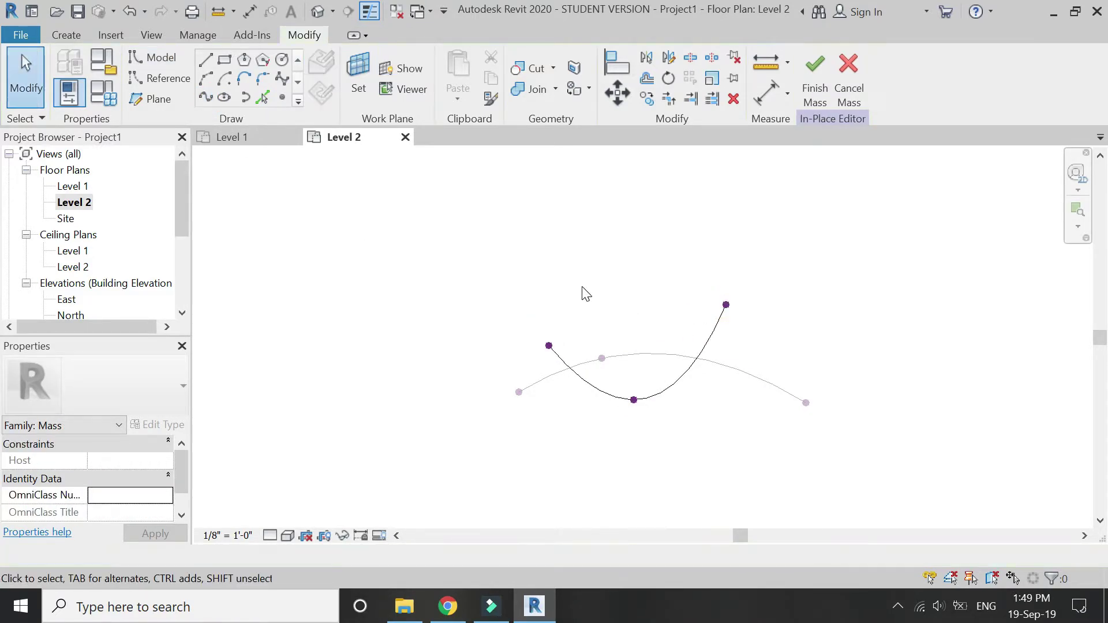
Step: Switch to the default 3D view and select the upper spline
{"action": "left_click", "coordinate": [321, 15]}
{"action": "scroll", "coordinate": [654, 334], "scroll_direction": "up", "scroll_amount": 3}
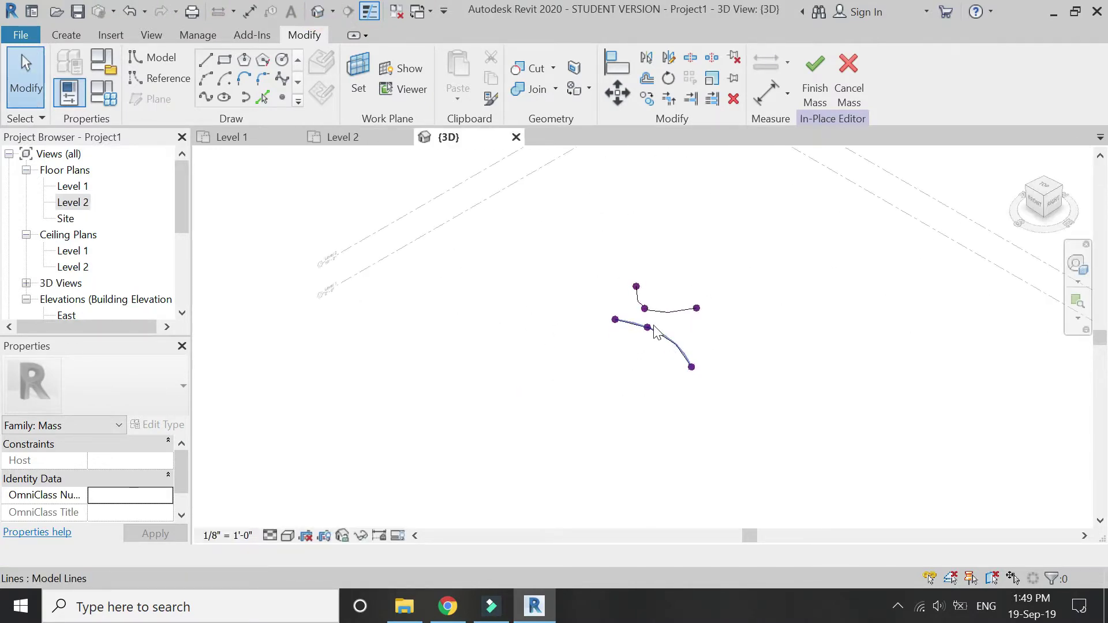
{"action": "scroll", "coordinate": [657, 326], "scroll_direction": "up", "scroll_amount": 2}
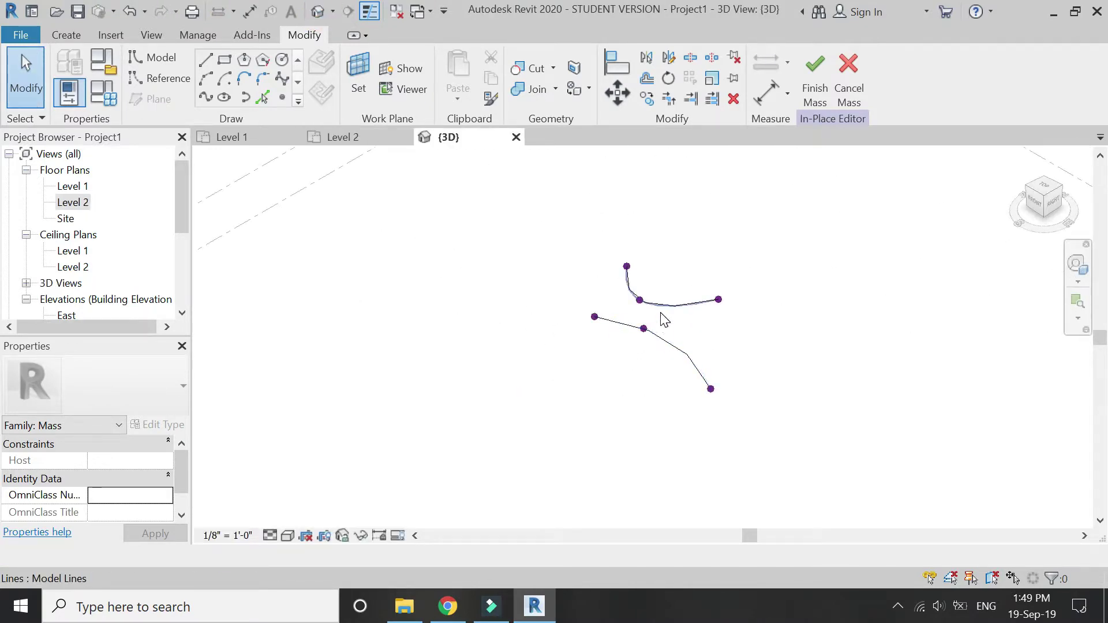
{"action": "left_click", "coordinate": [699, 307]}
Step: Create a surface form between both splines and display it in Realistic style
{"action": "left_click", "coordinate": [681, 350], "text": "ctrl"}
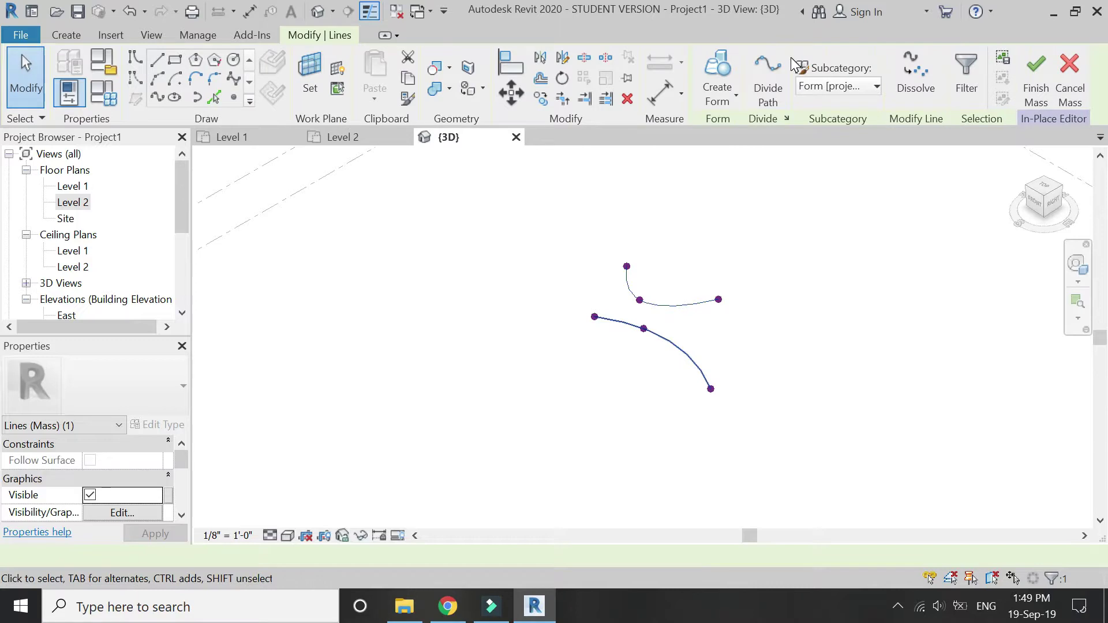
{"action": "left_click", "coordinate": [723, 72]}
{"action": "left_click", "coordinate": [288, 537]}
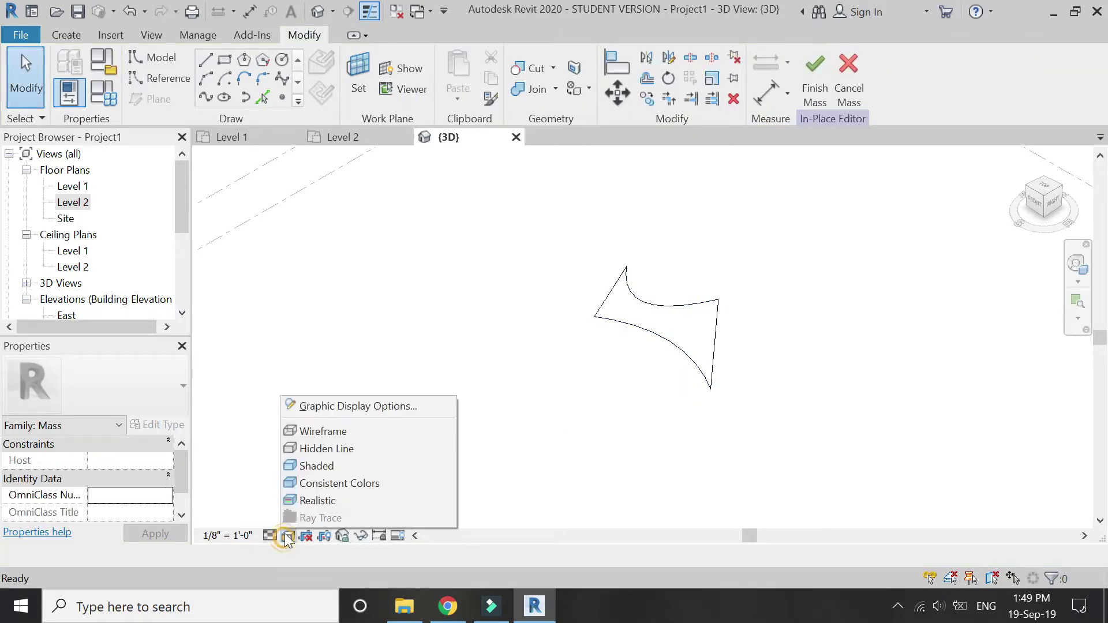
{"action": "left_click", "coordinate": [318, 500]}
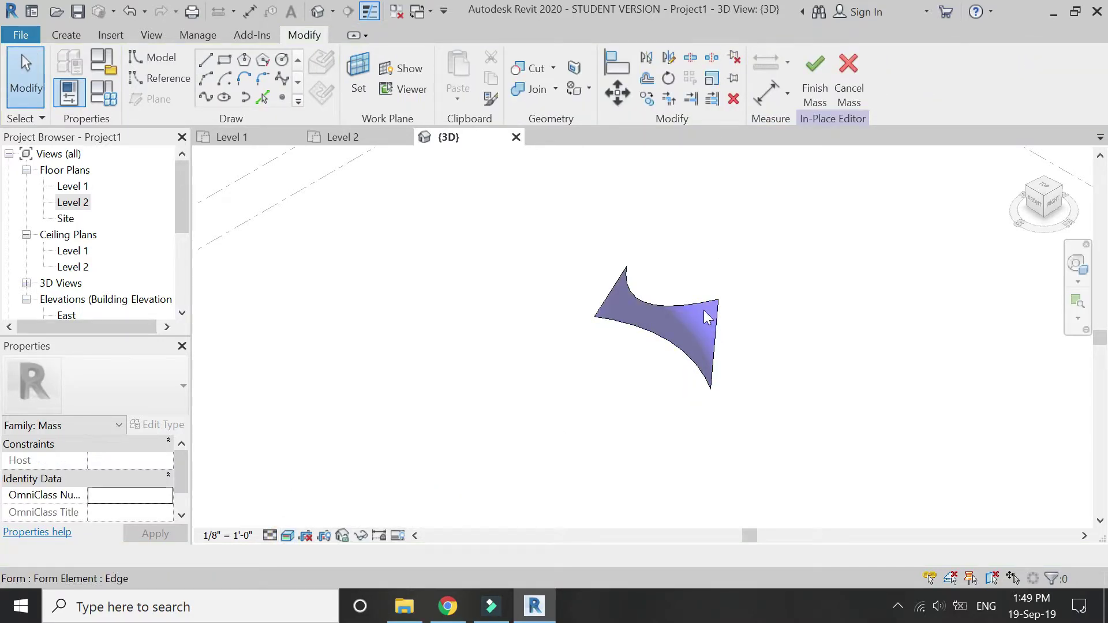
Step: Finish the in-place mass, dismissing the mesh geometry warning
{"action": "scroll", "coordinate": [700, 307], "scroll_direction": "up", "scroll_amount": 3}
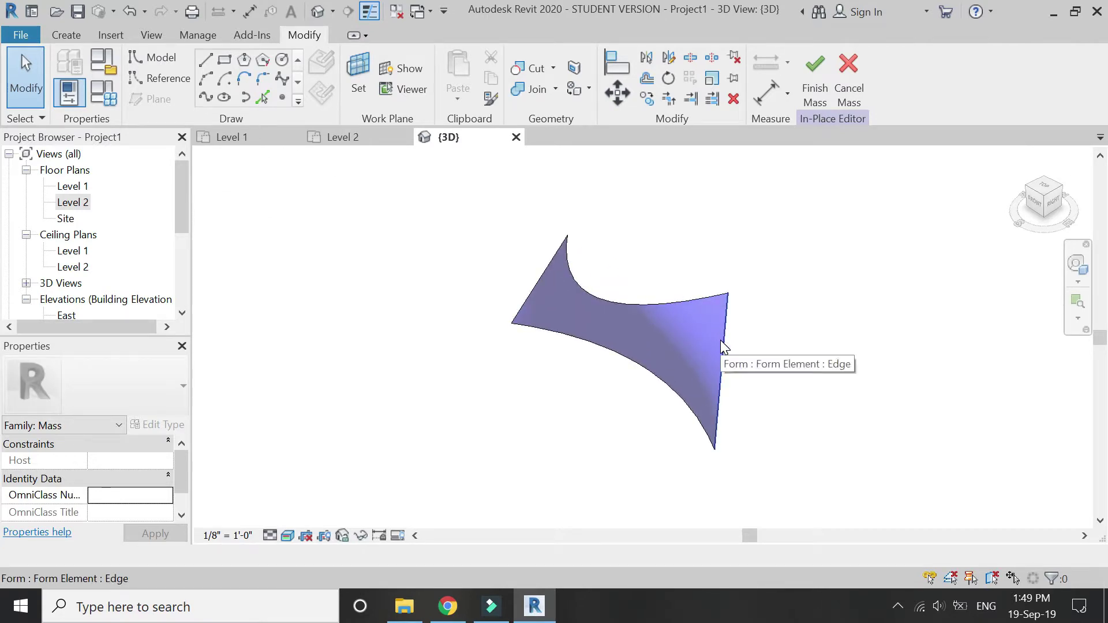
{"action": "left_click", "coordinate": [819, 87]}
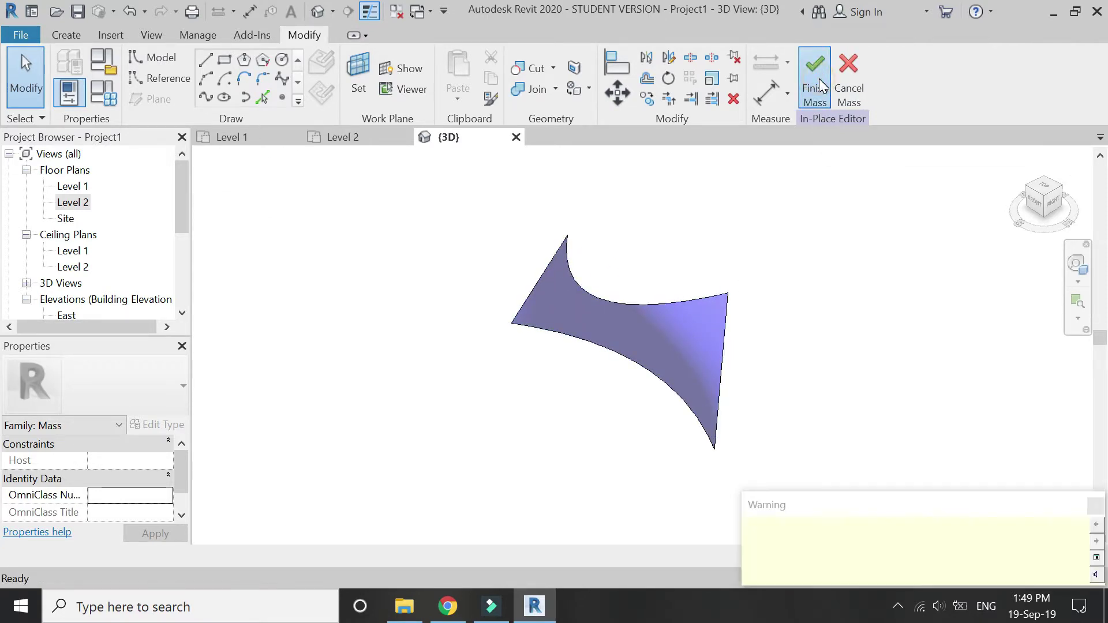
{"action": "left_click", "coordinate": [1090, 507]}
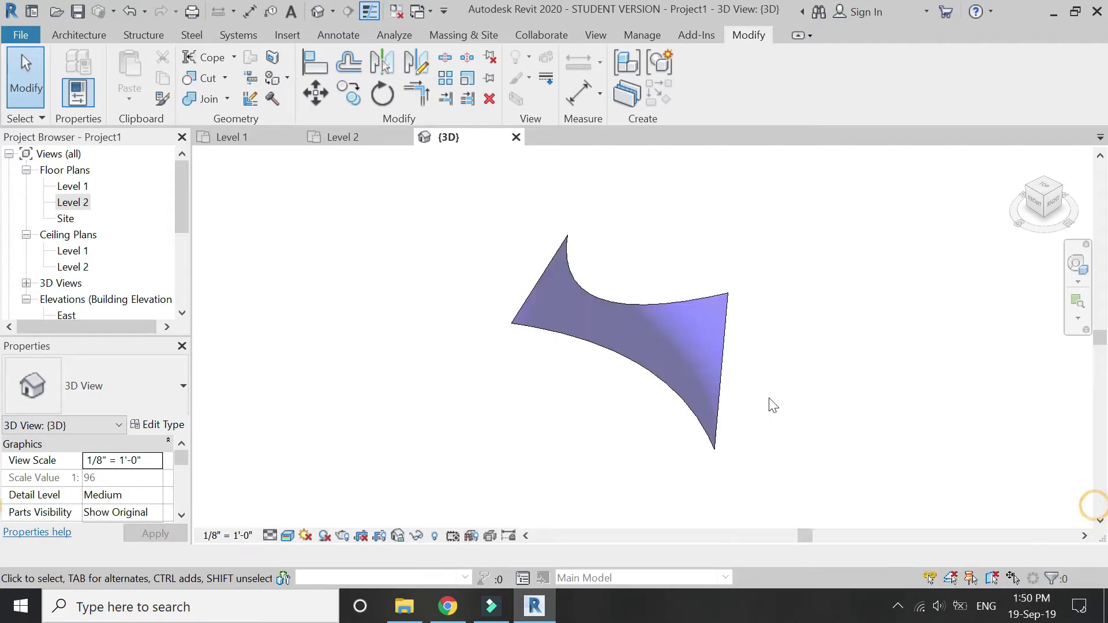
Step: Place a wall by face on the curved mass surface
{"action": "left_click", "coordinate": [688, 306]}
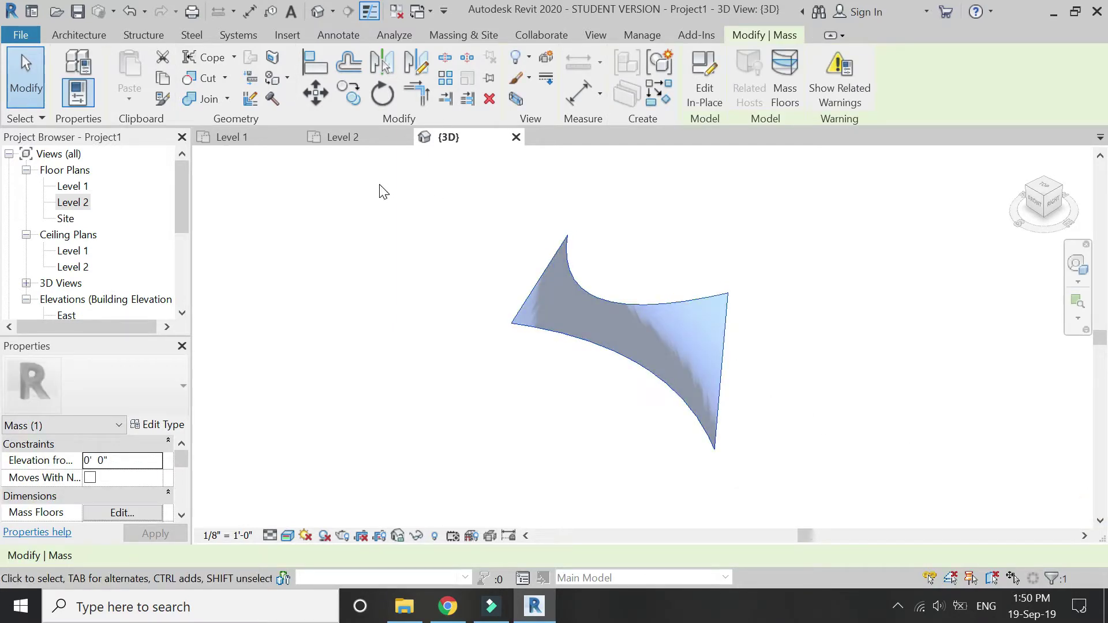
{"action": "left_click", "coordinate": [471, 37]}
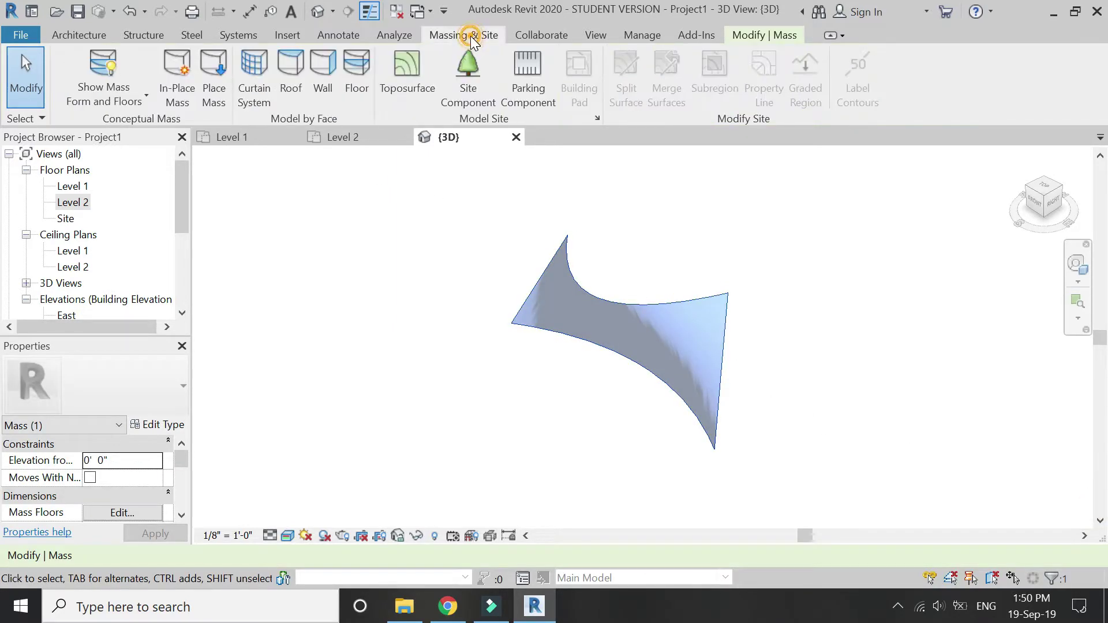
{"action": "left_click", "coordinate": [323, 75]}
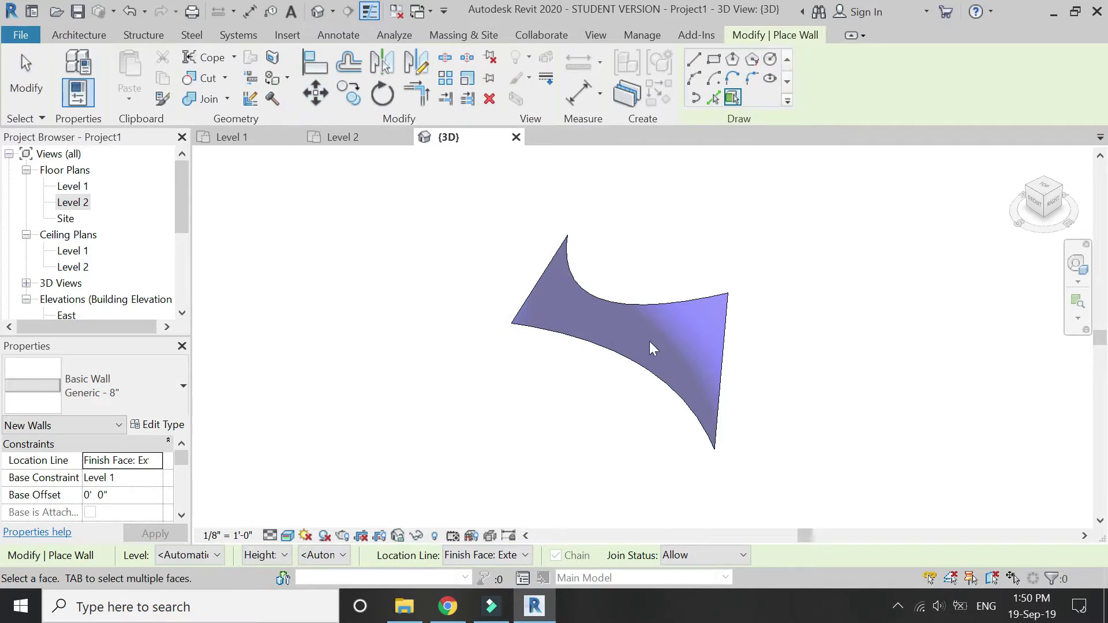
{"action": "left_click", "coordinate": [666, 303]}
{"action": "key", "text": "Escape"}
Step: Change the new wall's type to Generic - 4" Brick
{"action": "left_click", "coordinate": [619, 299]}
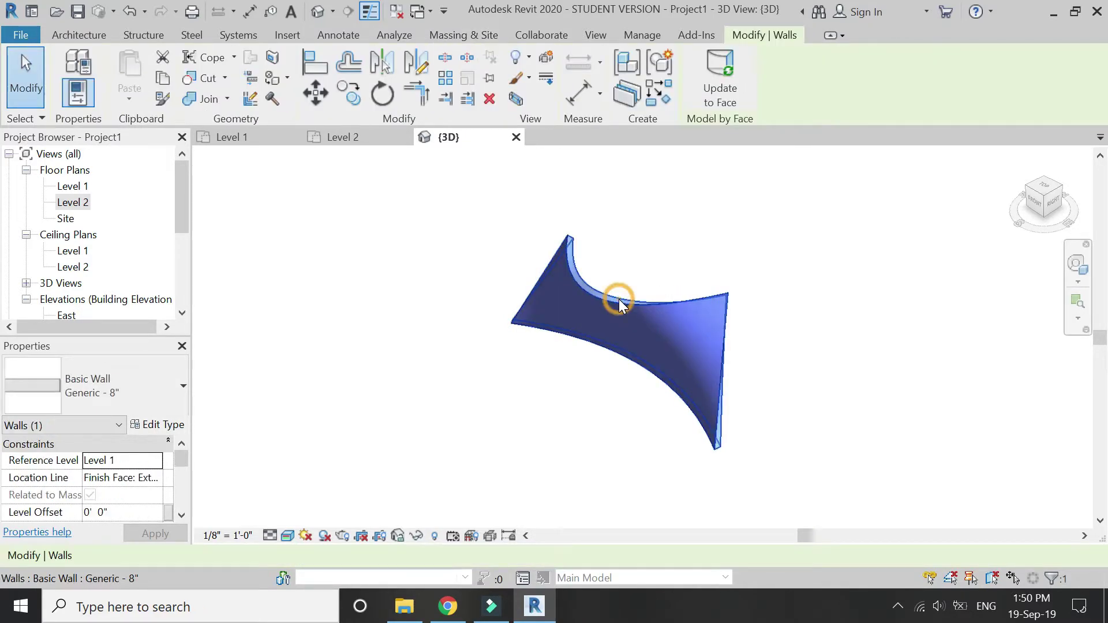
{"action": "left_click", "coordinate": [115, 386]}
{"action": "scroll", "coordinate": [127, 163], "scroll_direction": "up", "scroll_amount": 2}
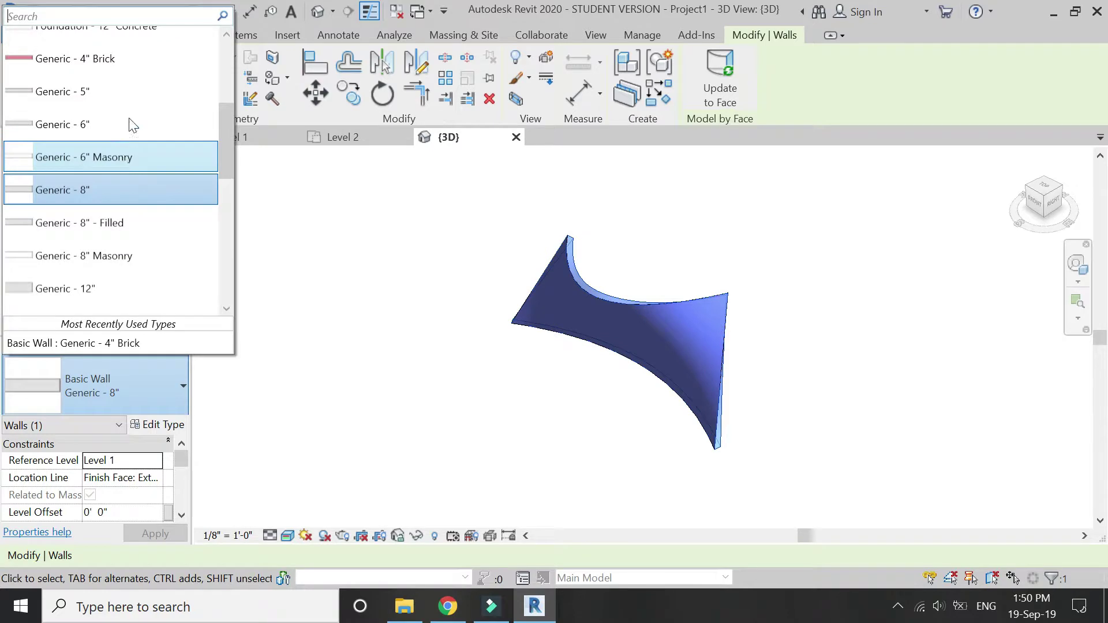
{"action": "left_click", "coordinate": [134, 64]}
{"action": "key", "text": "Escape"}
Step: Check the 3D view's type properties, then reselect the curved brick wall
{"action": "left_click", "coordinate": [157, 425]}
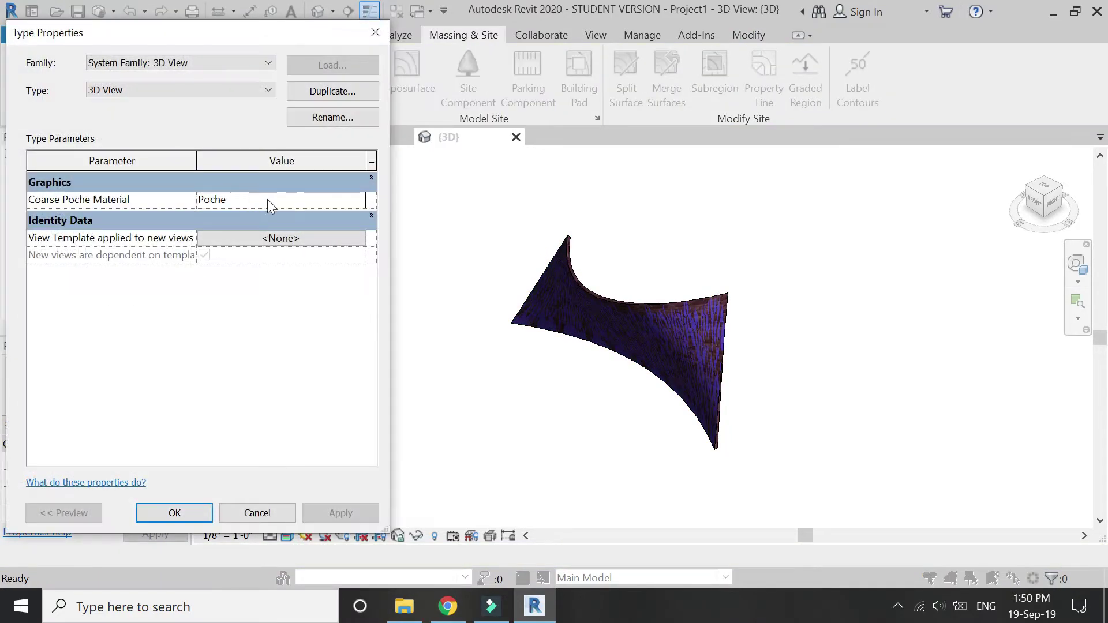
{"action": "key", "text": "Escape"}
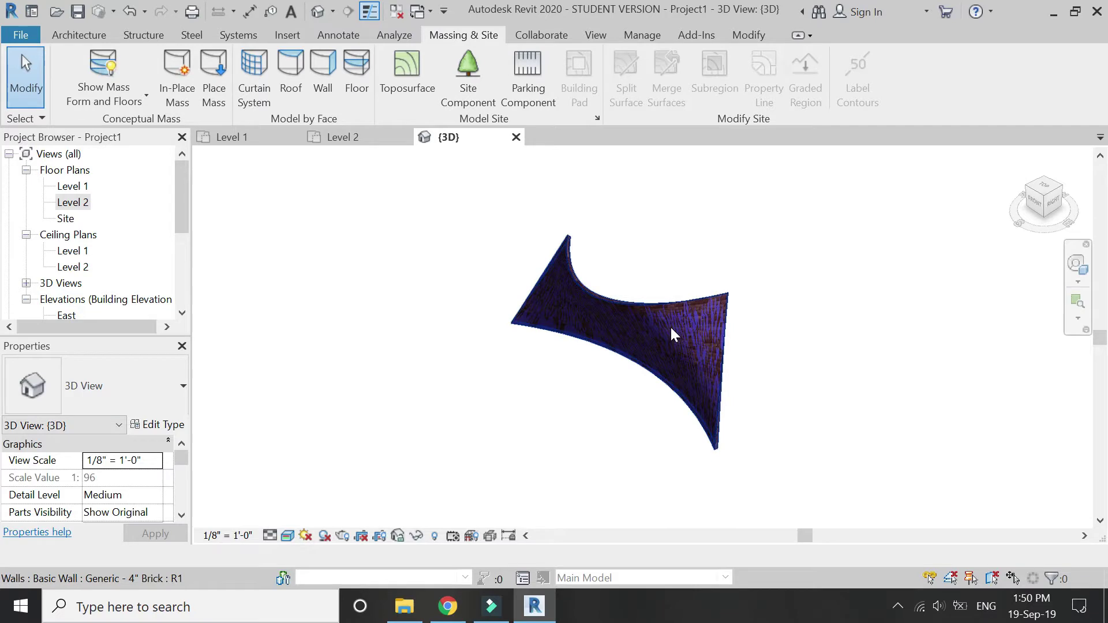
{"action": "scroll", "coordinate": [670, 325], "scroll_direction": "up", "scroll_amount": 5}
{"action": "scroll", "coordinate": [671, 326], "scroll_direction": "down", "scroll_amount": 4}
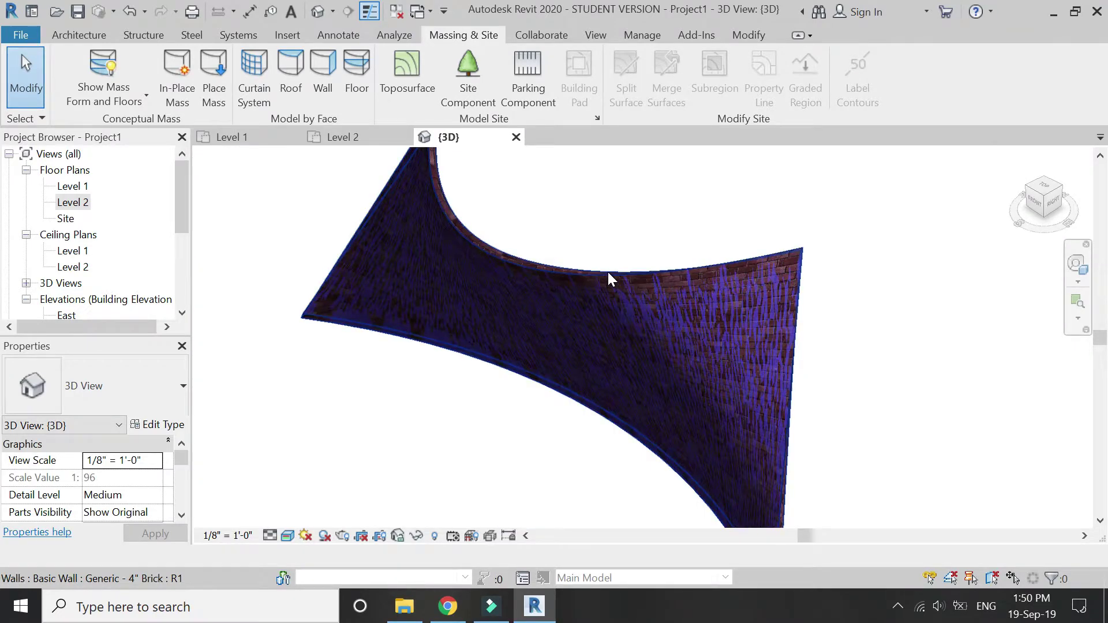
{"action": "left_click", "coordinate": [520, 257]}
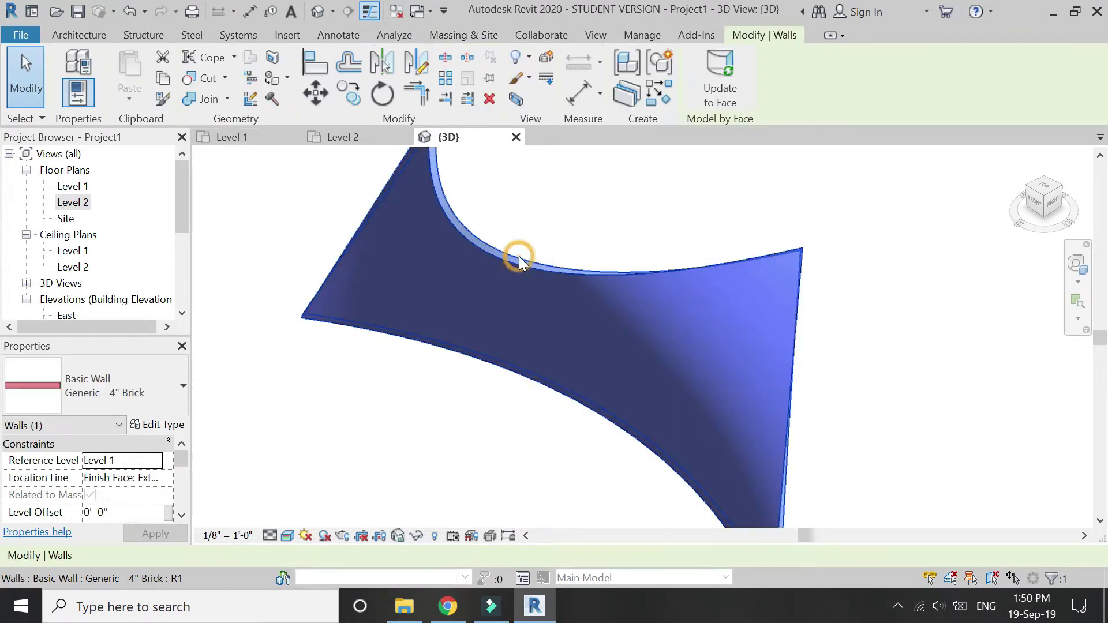
Step: Duplicate the Generic - 4" Brick wall type as 'material cutout'
{"action": "left_click", "coordinate": [151, 429]}
{"action": "left_click", "coordinate": [315, 98]}
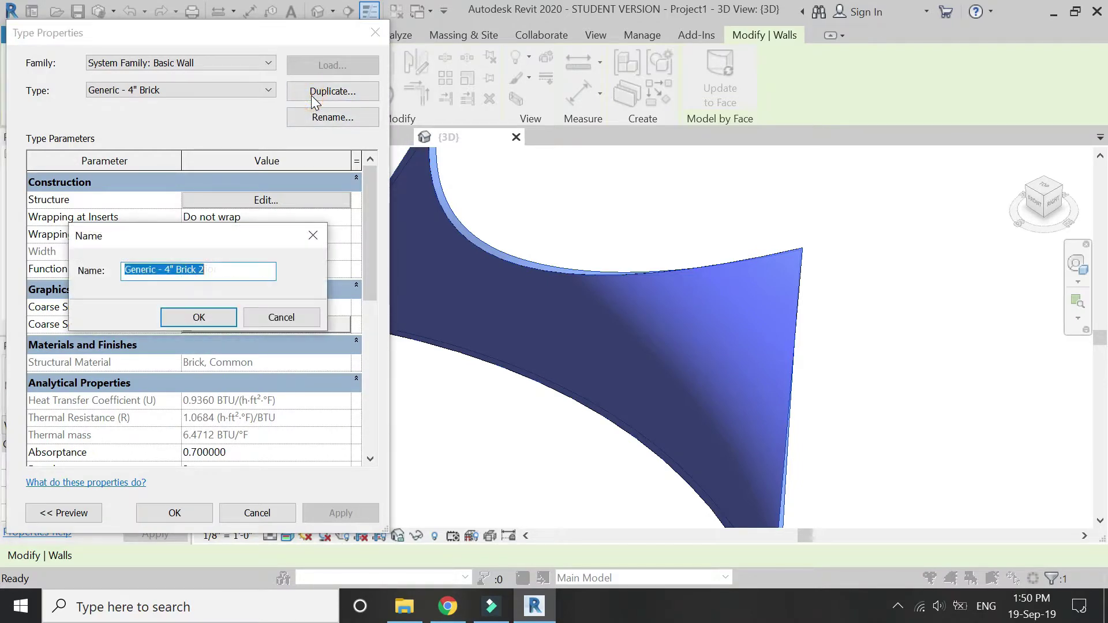
{"action": "type", "text": "material cutout"}
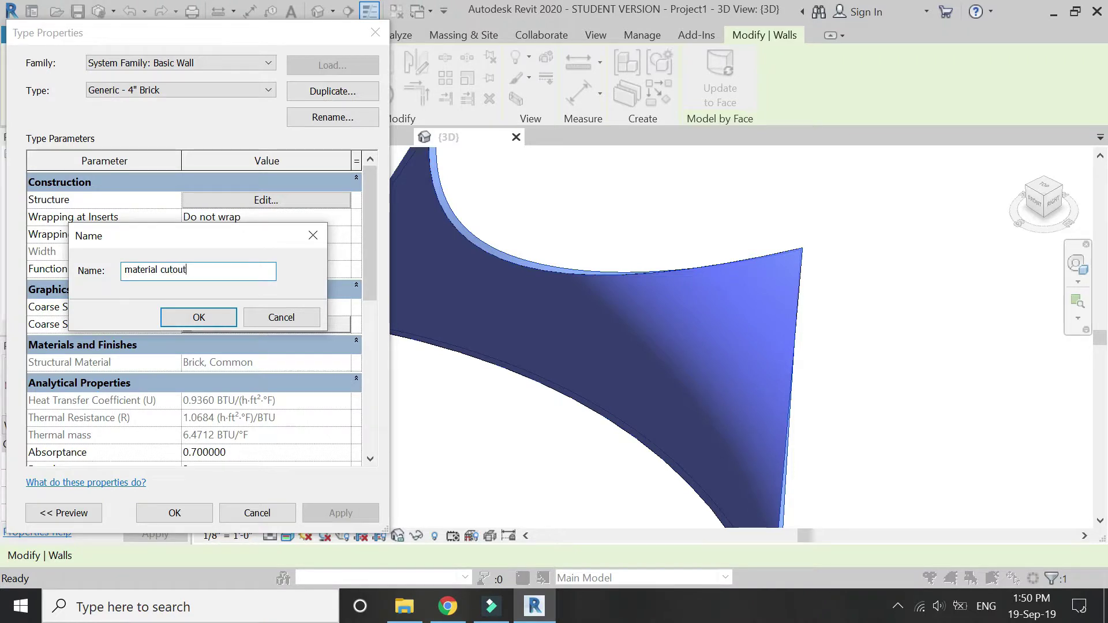
{"action": "key", "text": "Return"}
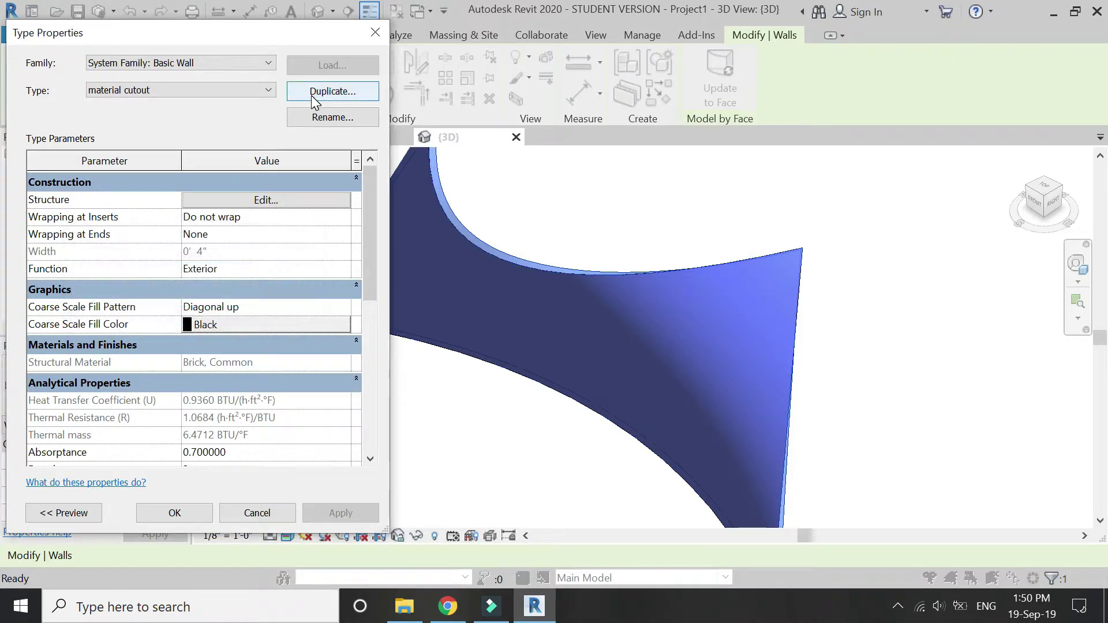
Step: From the structure layer's Material cell, create a blank 'Default New Material' in the Material Browser
{"action": "left_click", "coordinate": [270, 200]}
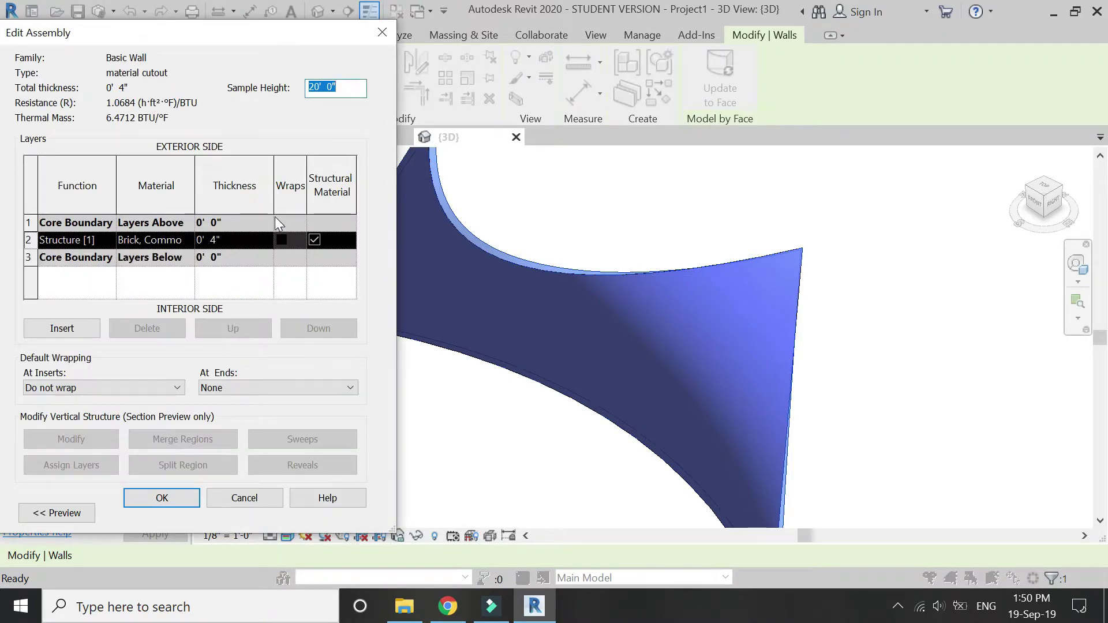
{"action": "left_click", "coordinate": [192, 239]}
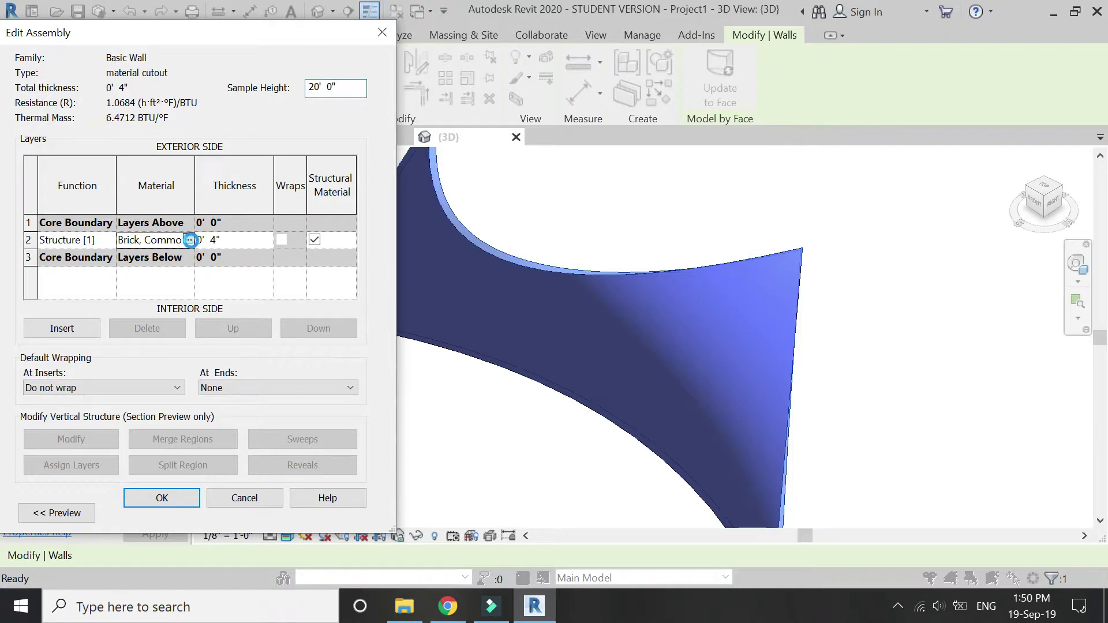
{"action": "left_click", "coordinate": [190, 240]}
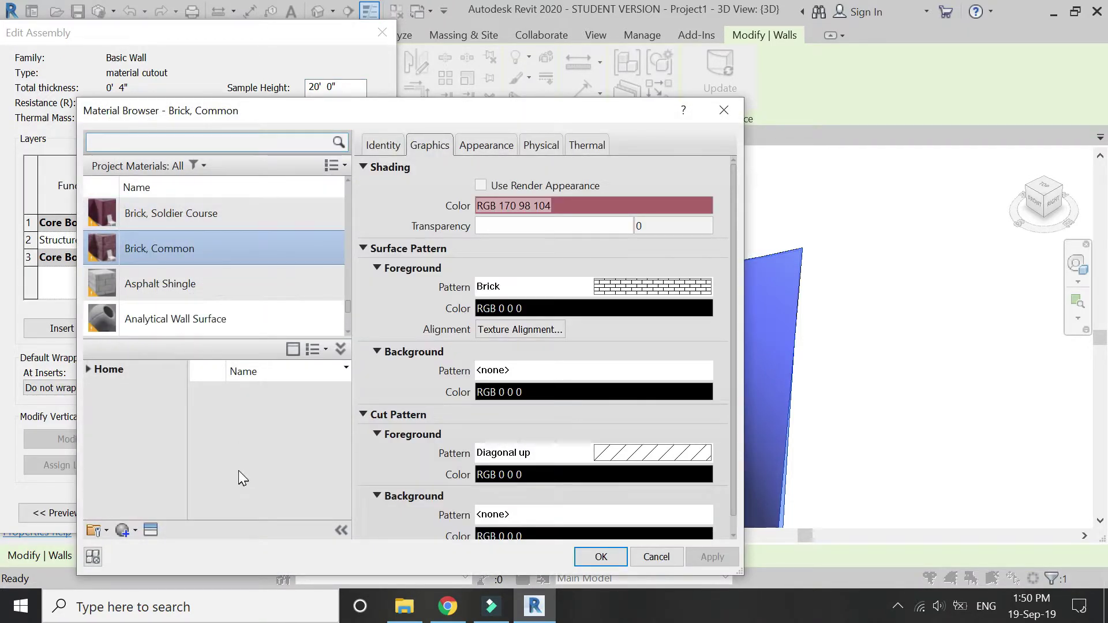
{"action": "left_click", "coordinate": [124, 532]}
{"action": "left_click", "coordinate": [144, 550]}
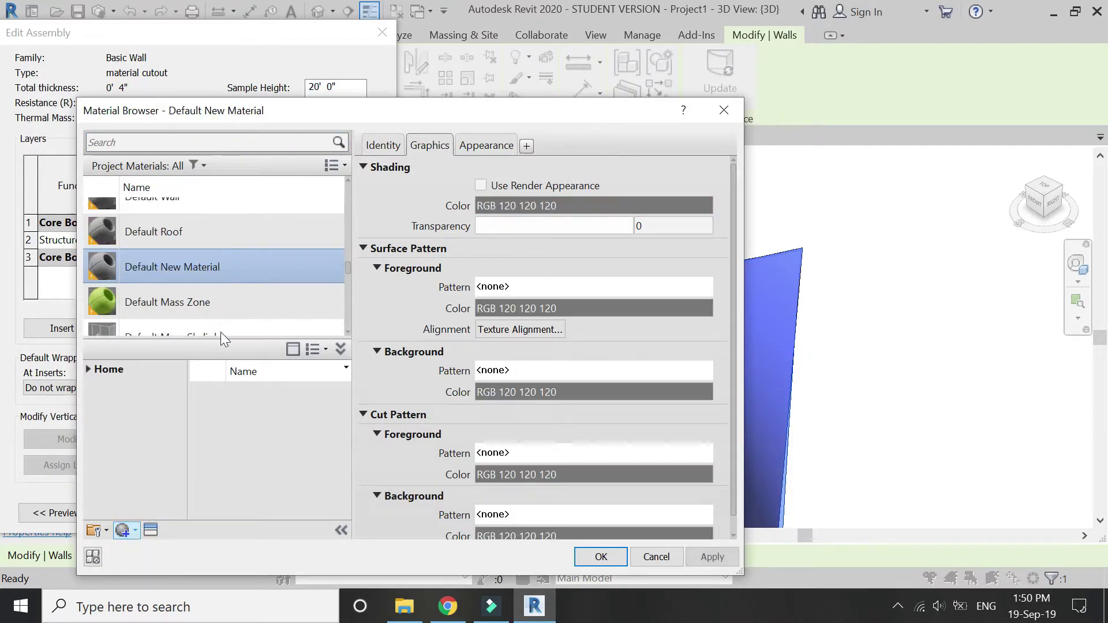
Step: Load 1.jpg as the new material's Generic appearance image
{"action": "left_click", "coordinate": [489, 146]}
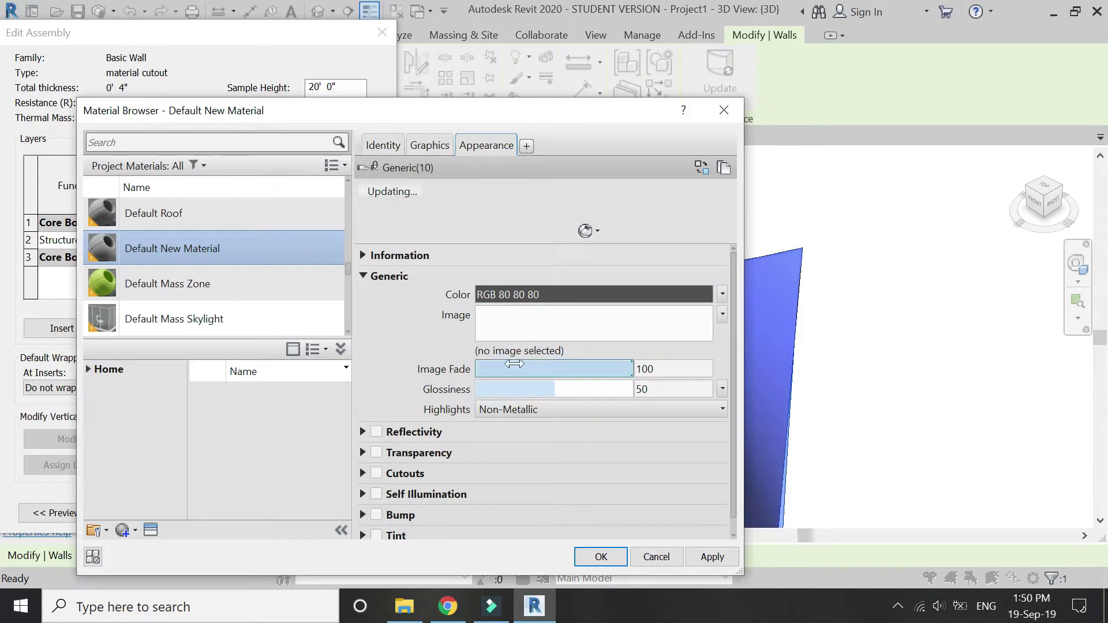
{"action": "left_click", "coordinate": [521, 351]}
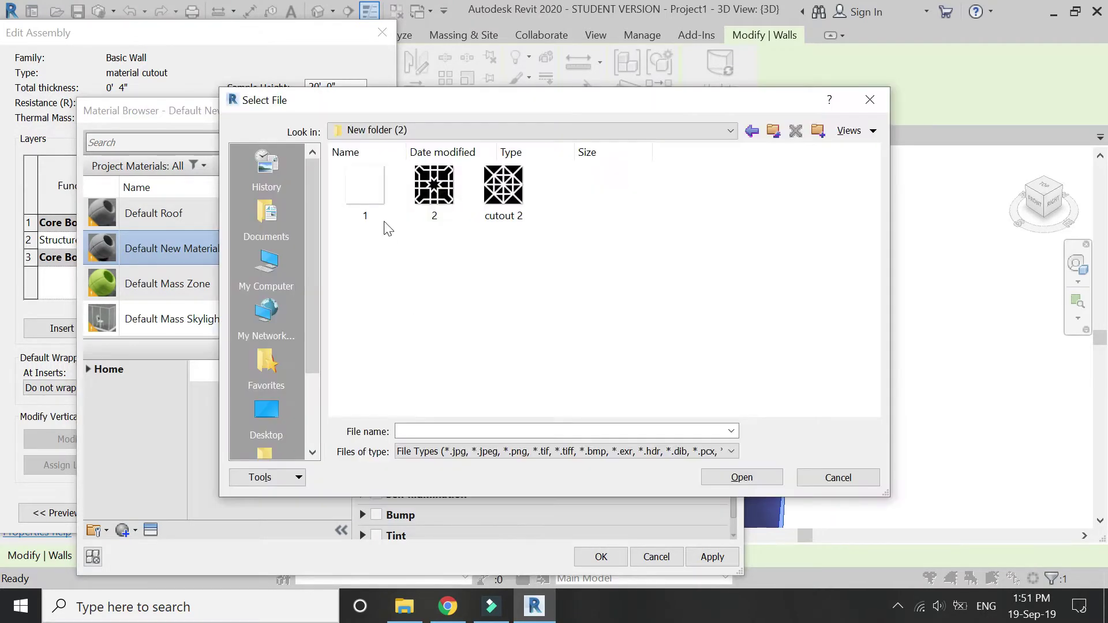
{"action": "left_click", "coordinate": [366, 196]}
{"action": "left_click", "coordinate": [745, 479]}
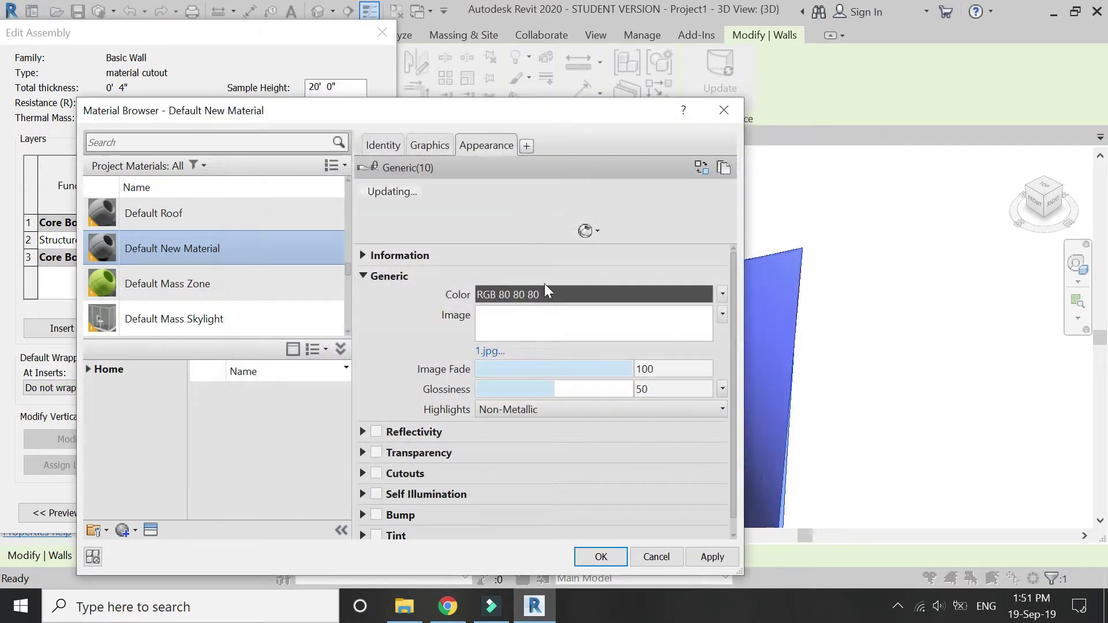
{"action": "left_click", "coordinate": [494, 354]}
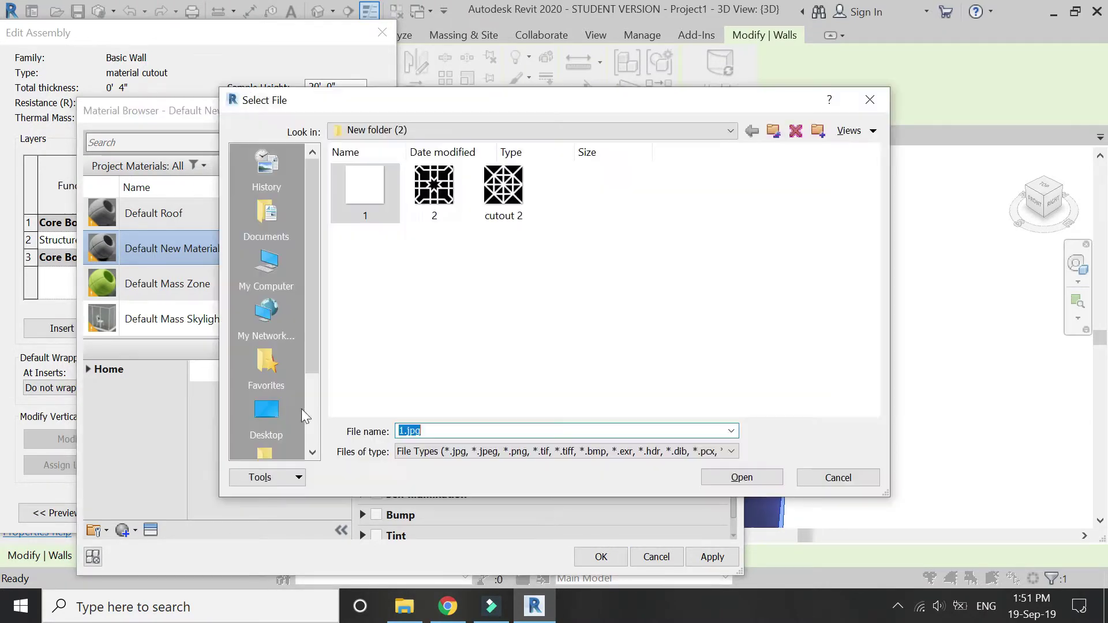
{"action": "key", "text": "Return"}
Step: Set the image texture's sample width to 20' in the Texture Editor
{"action": "left_click", "coordinate": [529, 325]}
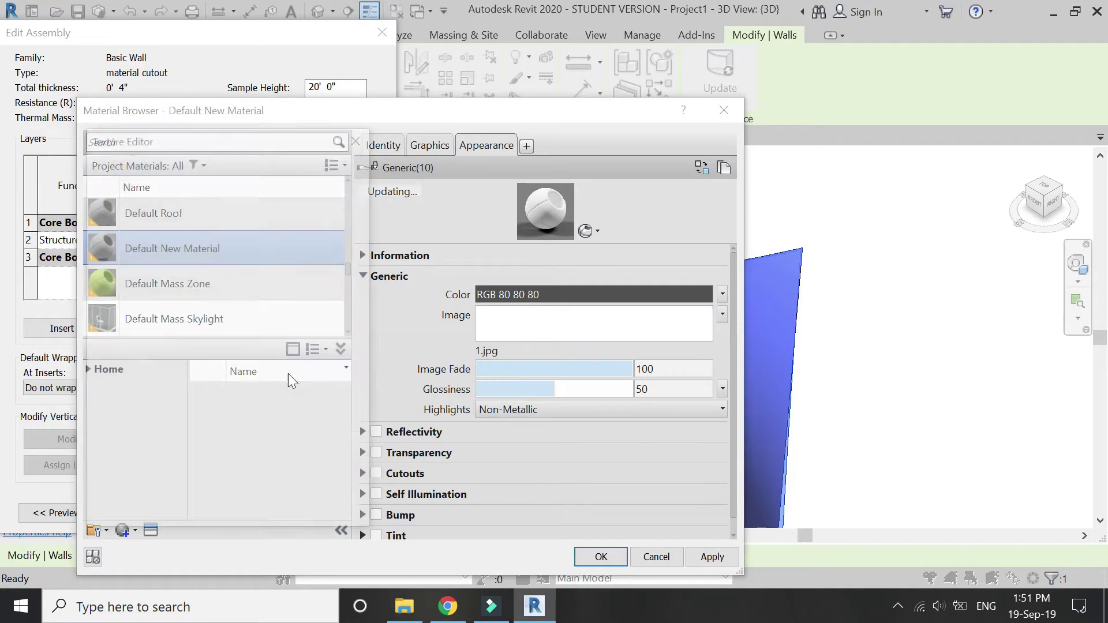
{"action": "scroll", "coordinate": [169, 479], "scroll_direction": "down", "scroll_amount": 2}
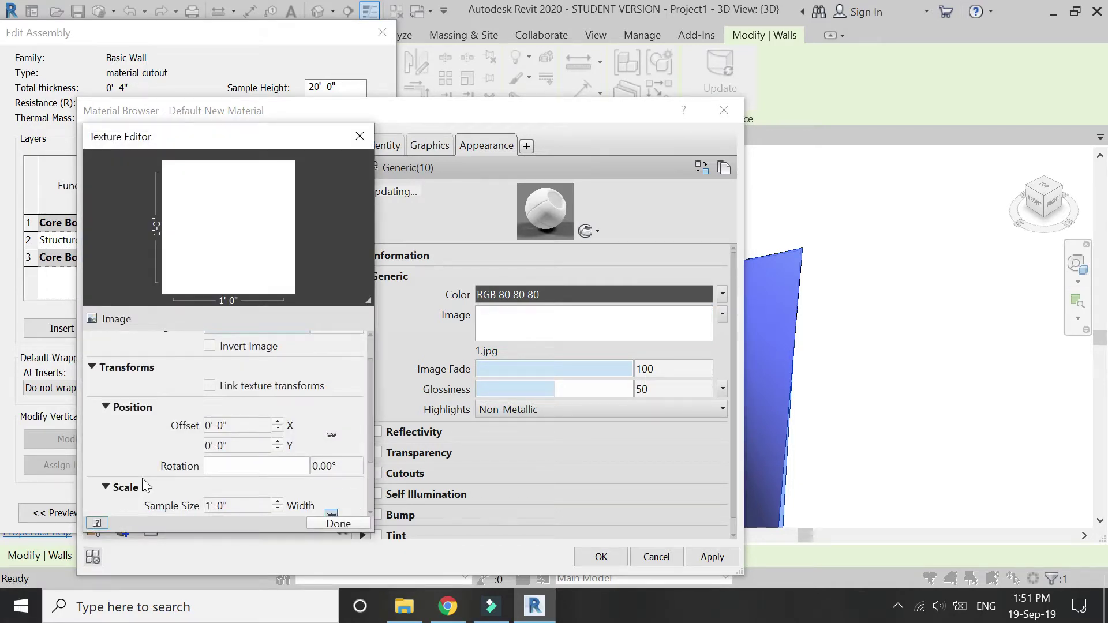
{"action": "left_click", "coordinate": [234, 470]}
{"action": "left_click", "coordinate": [234, 471]}
{"action": "double_click", "coordinate": [234, 471]}
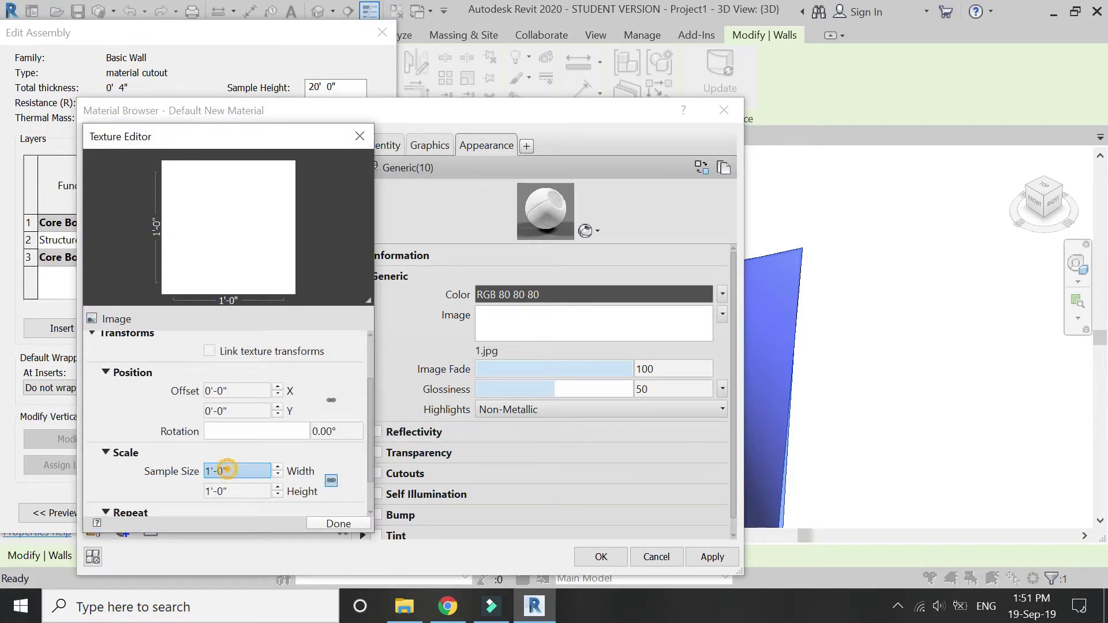
{"action": "type", "text": "20"}
{"action": "type", "text": "'"}
{"action": "left_click", "coordinate": [318, 525]}
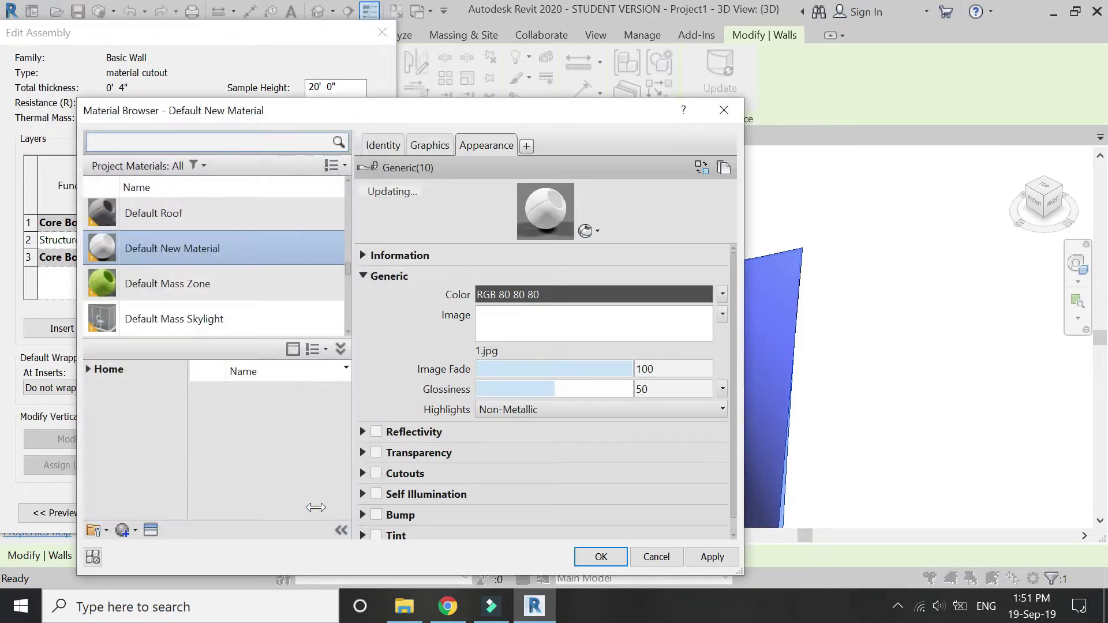
Step: Enable Cutouts and load cutout 2.jpg as the cutout image
{"action": "left_click", "coordinate": [377, 473]}
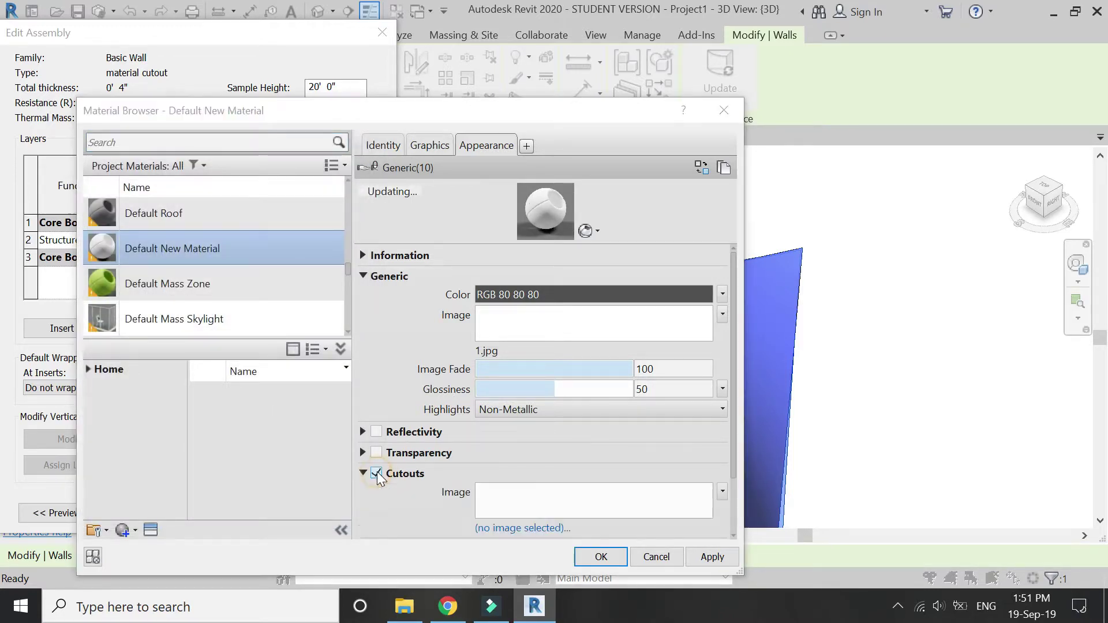
{"action": "left_click", "coordinate": [503, 187]}
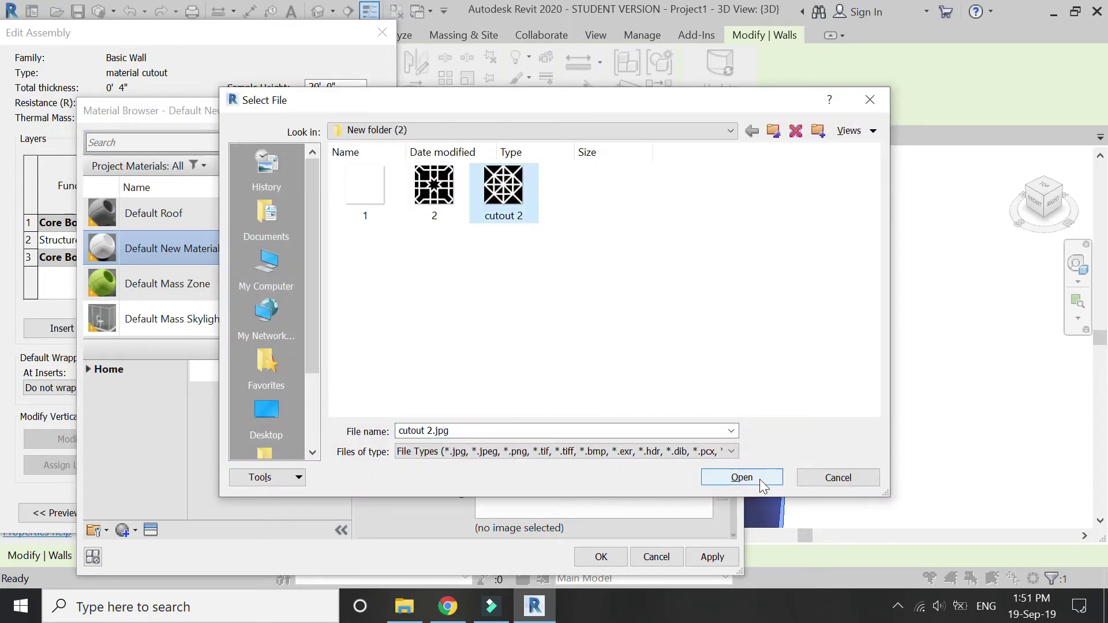
{"action": "left_click", "coordinate": [760, 479]}
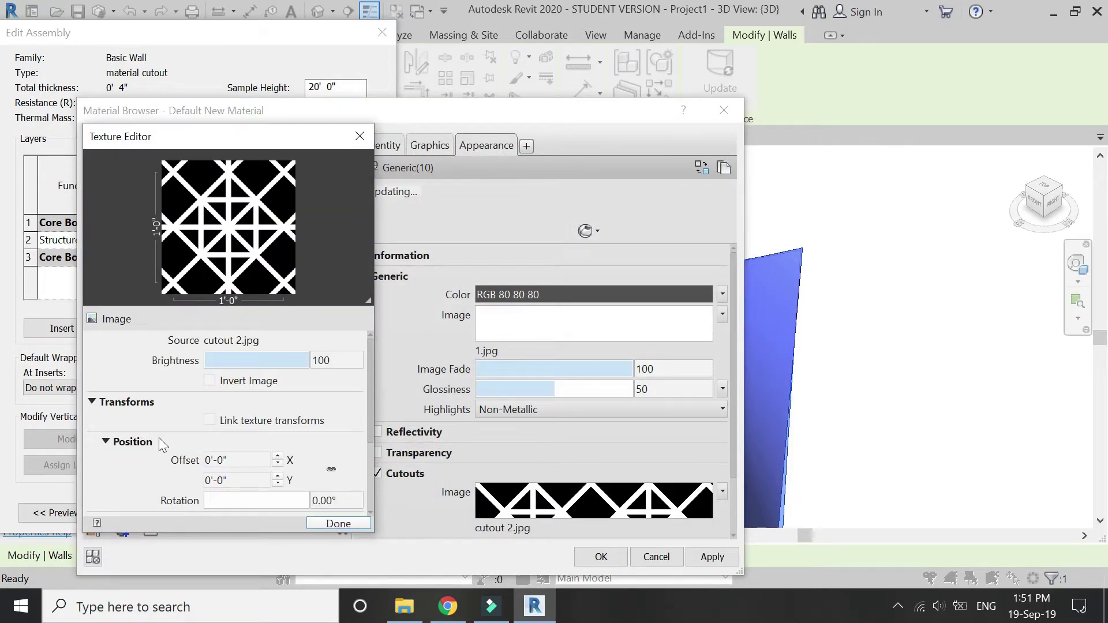
Step: Set the cutout texture's sample width to 2'-0" and apply the material changes
{"action": "scroll", "coordinate": [129, 486], "scroll_direction": "down", "scroll_amount": 2}
{"action": "left_click", "coordinate": [237, 471]}
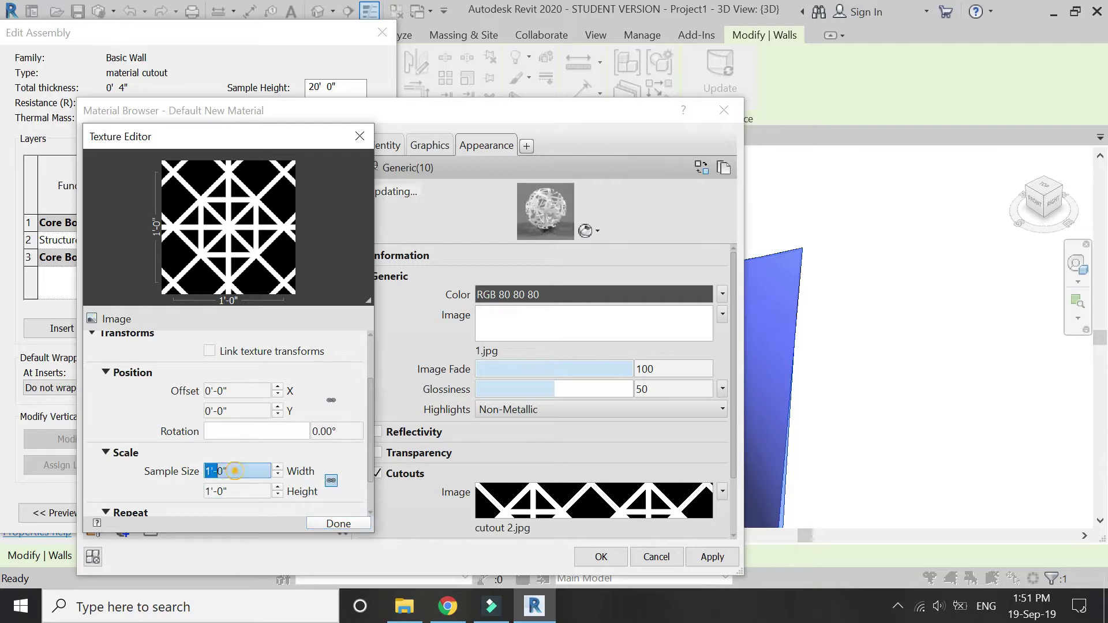
{"action": "left_click_drag", "start_coordinate": [248, 471], "coordinate": [106, 460]}
{"action": "type", "text": "2"}
{"action": "left_click", "coordinate": [313, 523]}
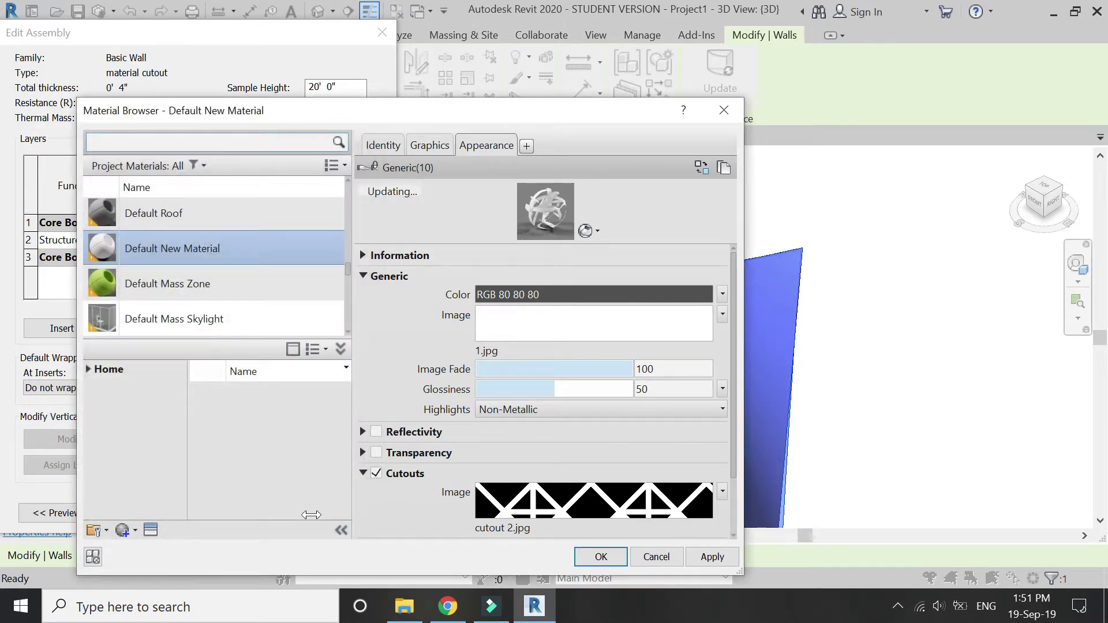
{"action": "left_click", "coordinate": [699, 560]}
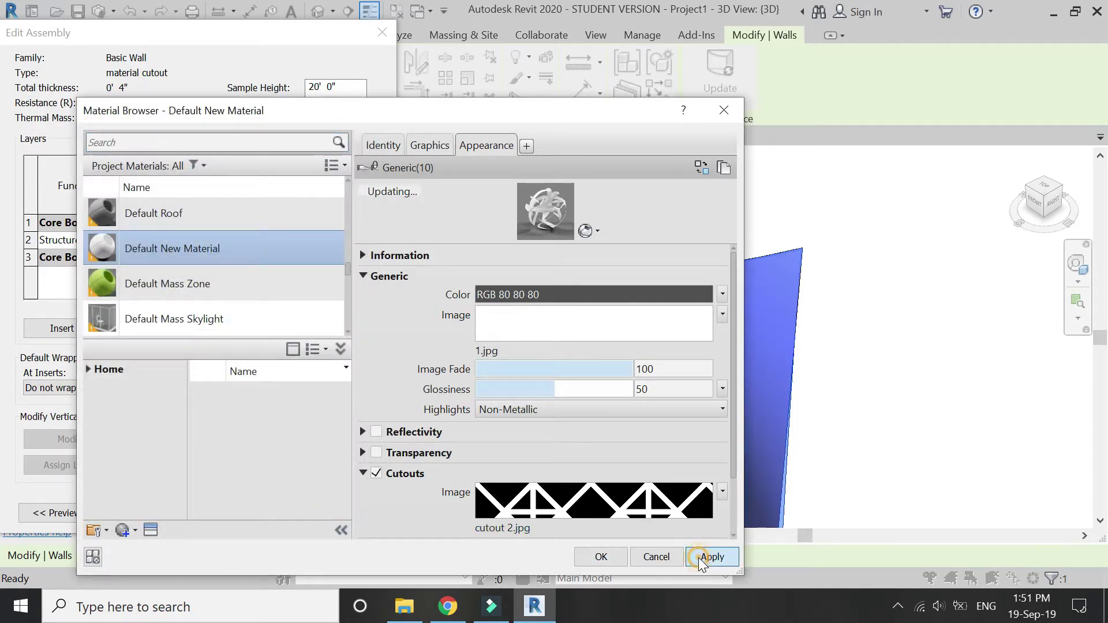
Step: Make the structure layer 2" thick and confirm the assembly and type properties
{"action": "left_click", "coordinate": [589, 562]}
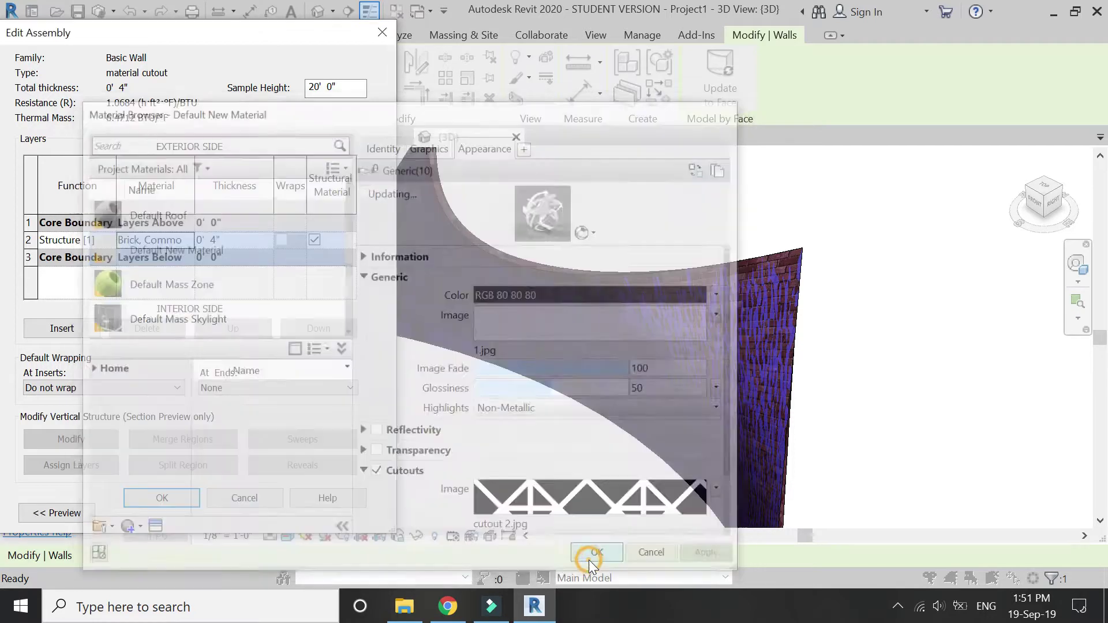
{"action": "left_click", "coordinate": [243, 239]}
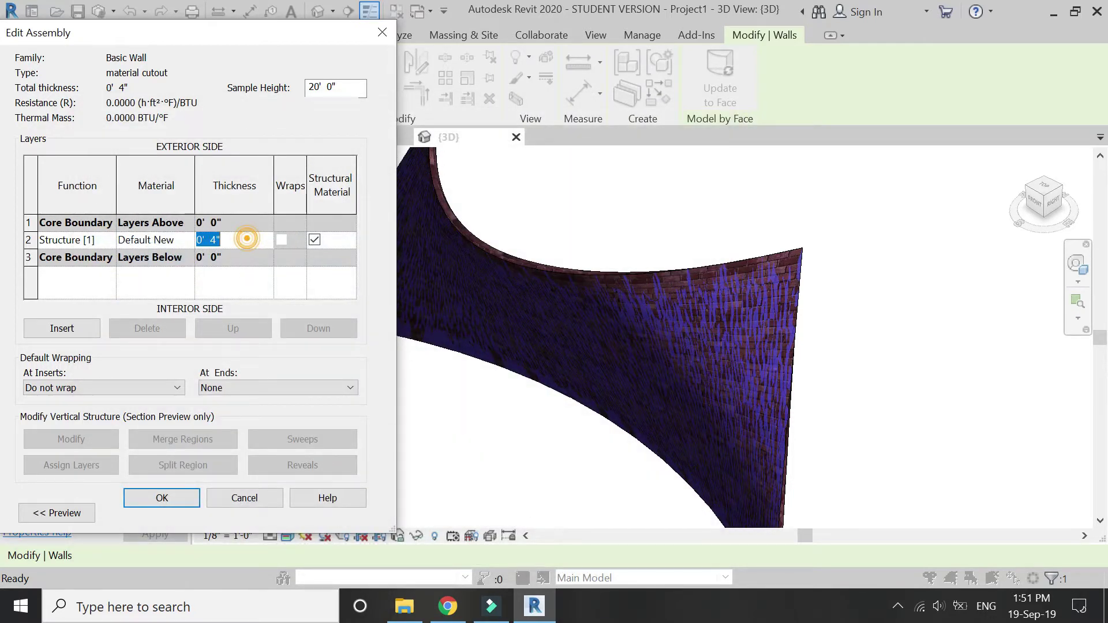
{"action": "type", "text": "2"}
{"action": "left_click", "coordinate": [171, 500]}
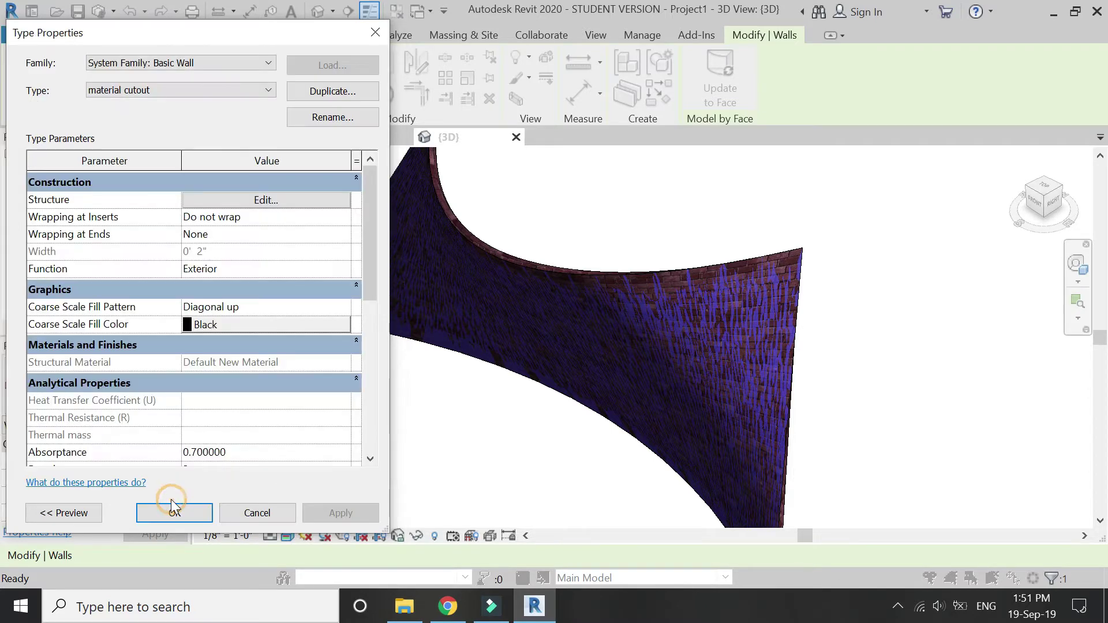
{"action": "left_click", "coordinate": [171, 512]}
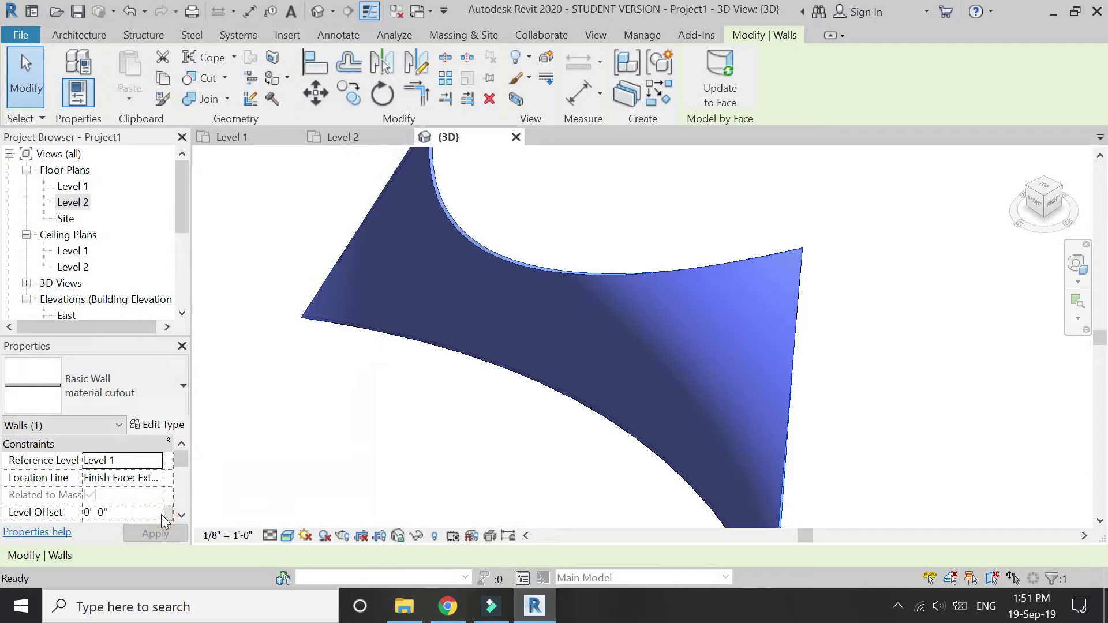
Step: Select and deselect the wall and mass to inspect the lattice cutout pattern
{"action": "left_click", "coordinate": [455, 458]}
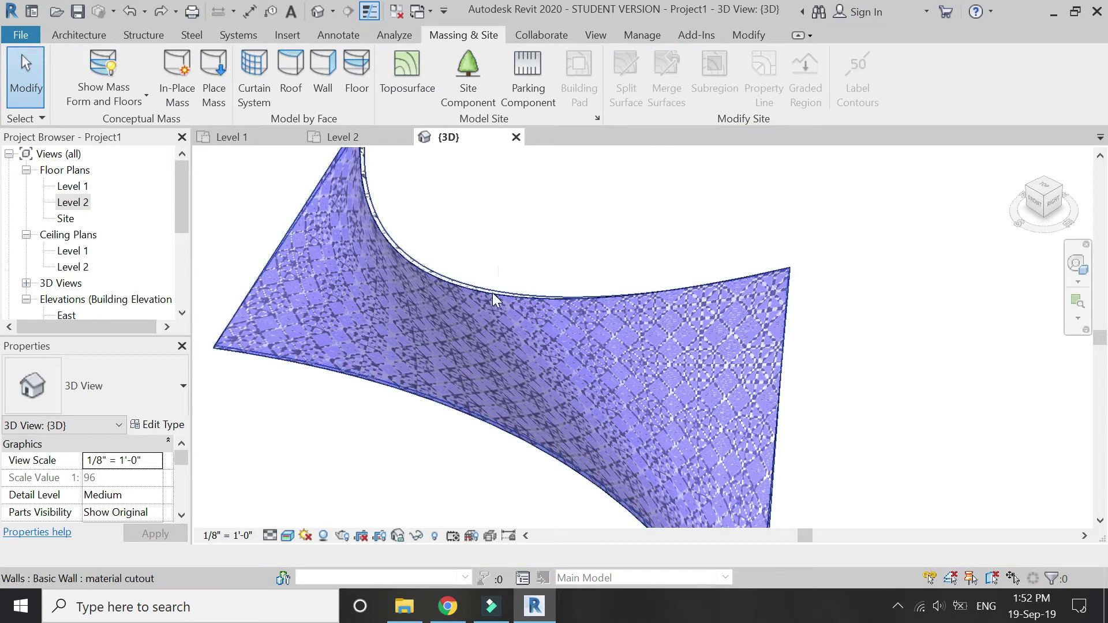
{"action": "left_click", "coordinate": [493, 299]}
{"action": "key", "text": "Escape"}
{"action": "left_click", "coordinate": [492, 294]}
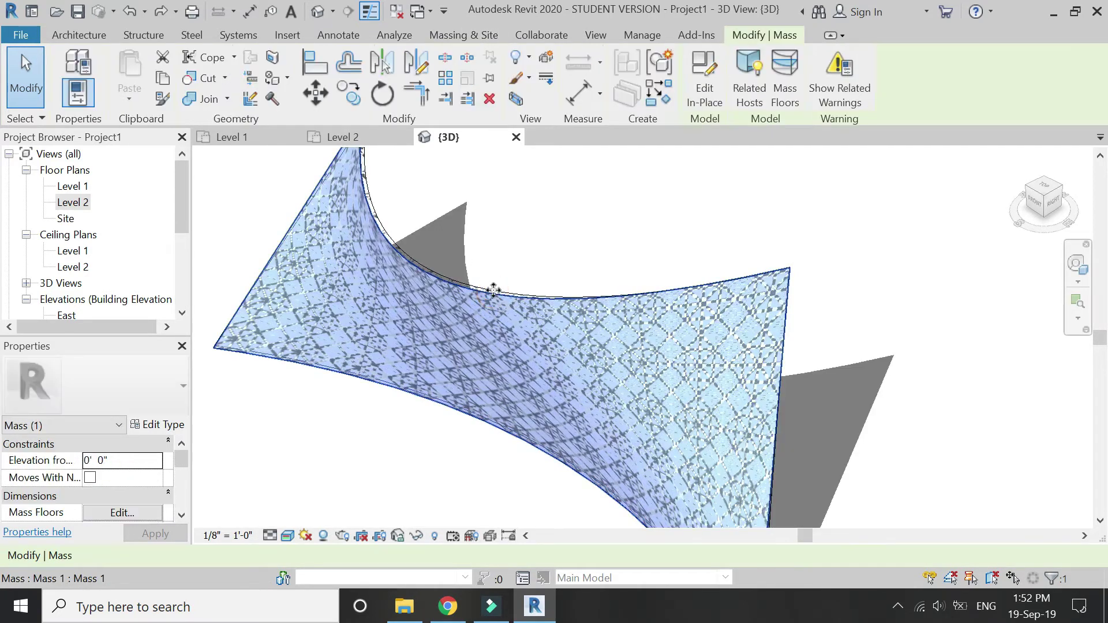
{"action": "left_click", "coordinate": [525, 239]}
{"action": "left_click", "coordinate": [493, 296]}
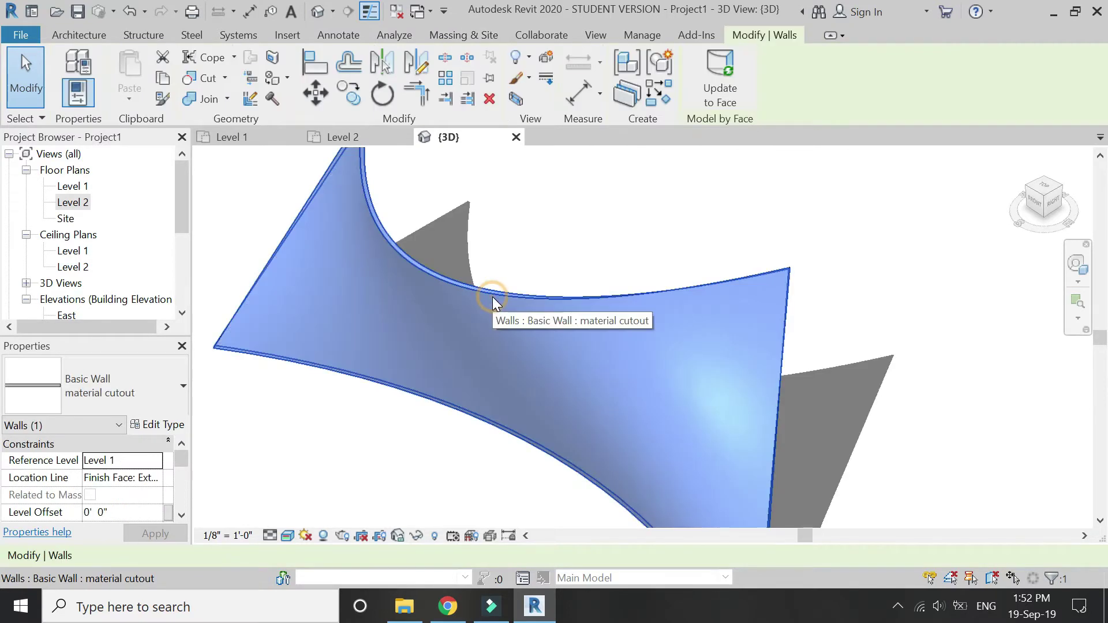
{"action": "left_click", "coordinate": [381, 437]}
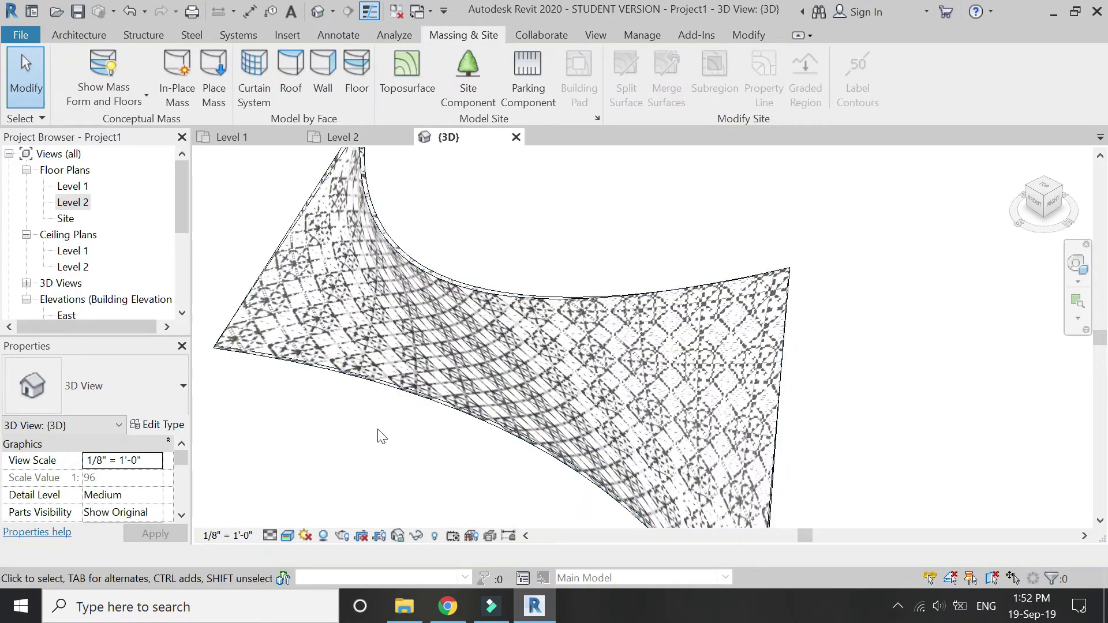
Step: Render the 3D view as an open white lattice, then switch to the Level 1 plan
{"action": "left_click", "coordinate": [342, 536]}
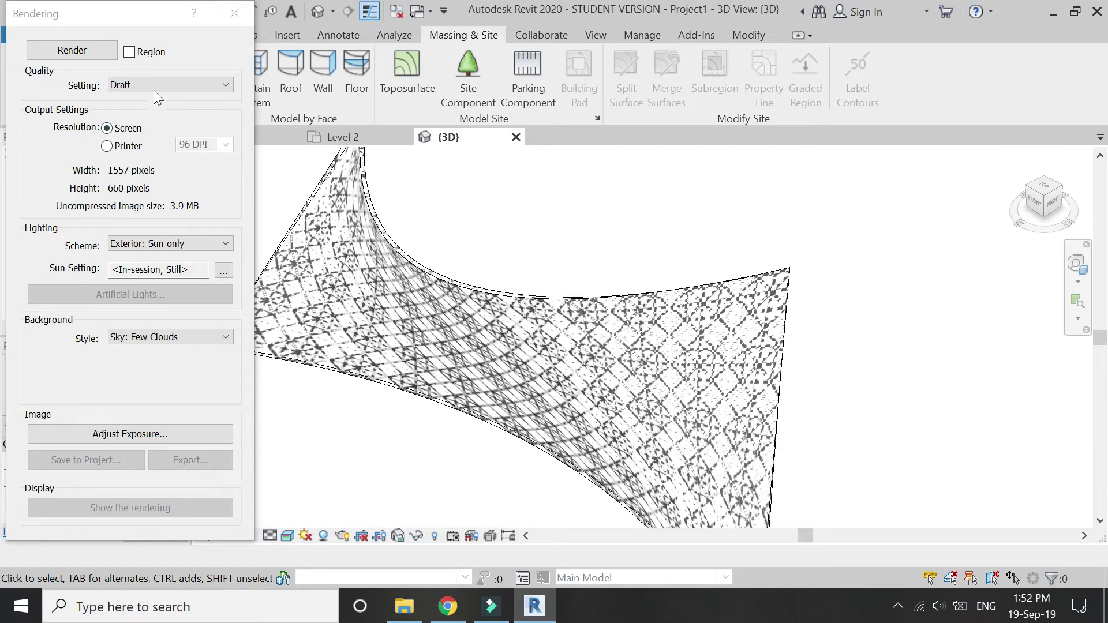
{"action": "left_click", "coordinate": [73, 52]}
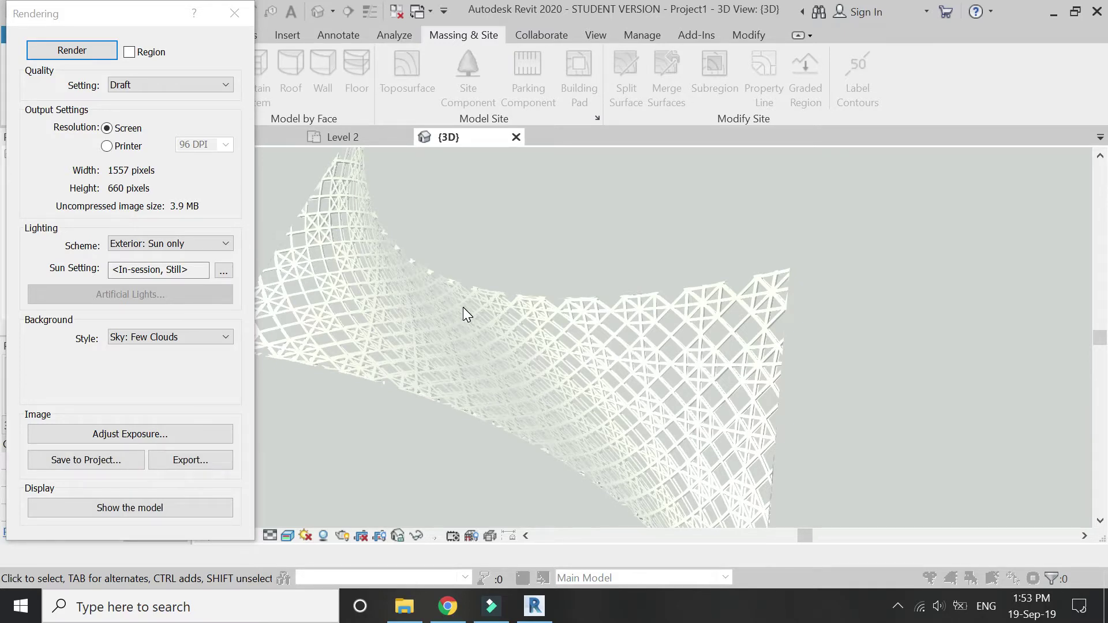
{"action": "left_click", "coordinate": [234, 9]}
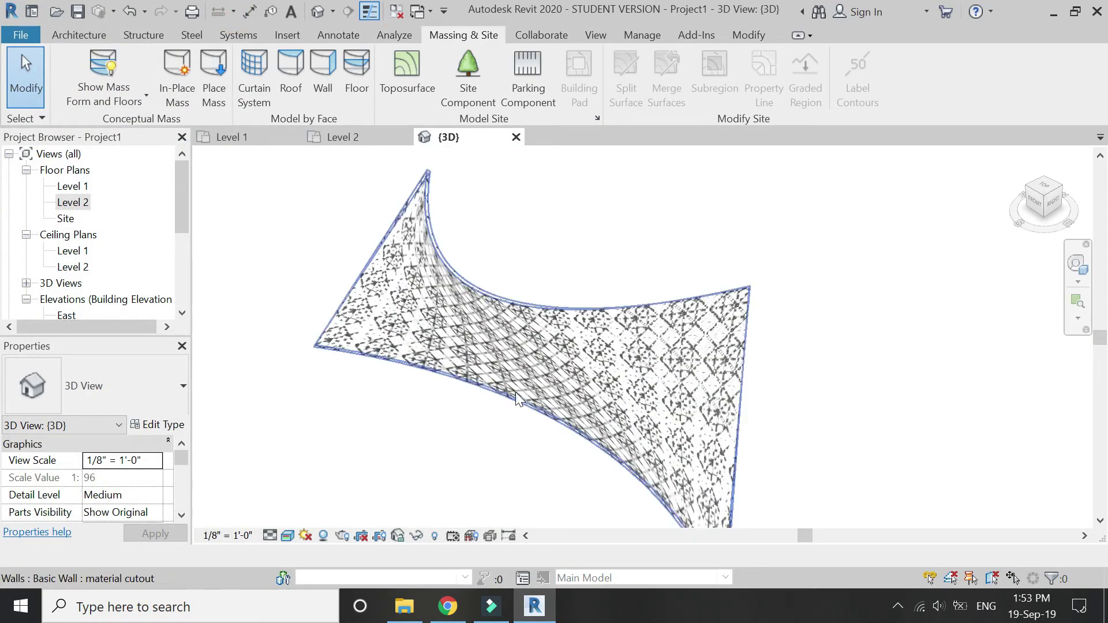
{"action": "left_click", "coordinate": [247, 139]}
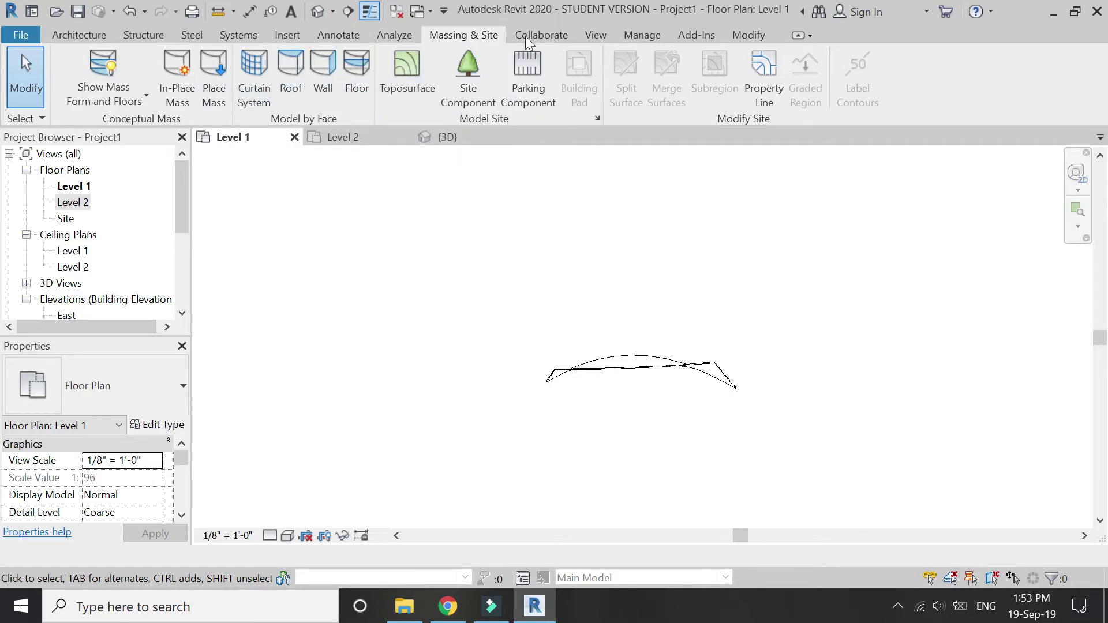
Step: Place a camera in Level 1 with its eye below the wall, aimed at it
{"action": "left_click", "coordinate": [593, 35]}
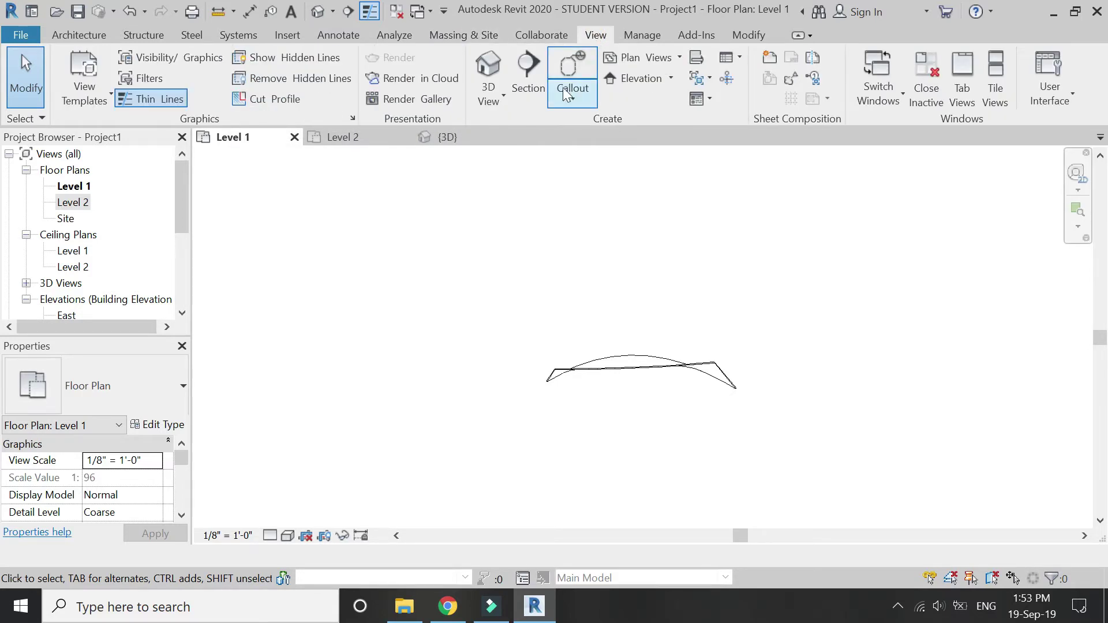
{"action": "left_click", "coordinate": [489, 97]}
{"action": "left_click", "coordinate": [512, 163]}
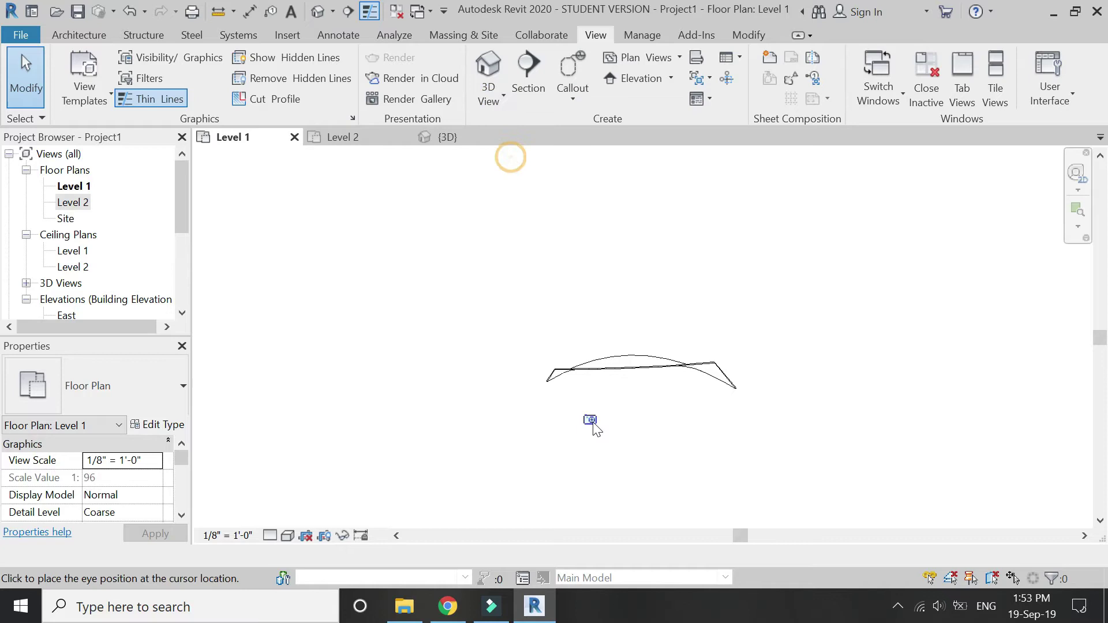
{"action": "left_click", "coordinate": [655, 491]}
{"action": "left_click", "coordinate": [620, 318]}
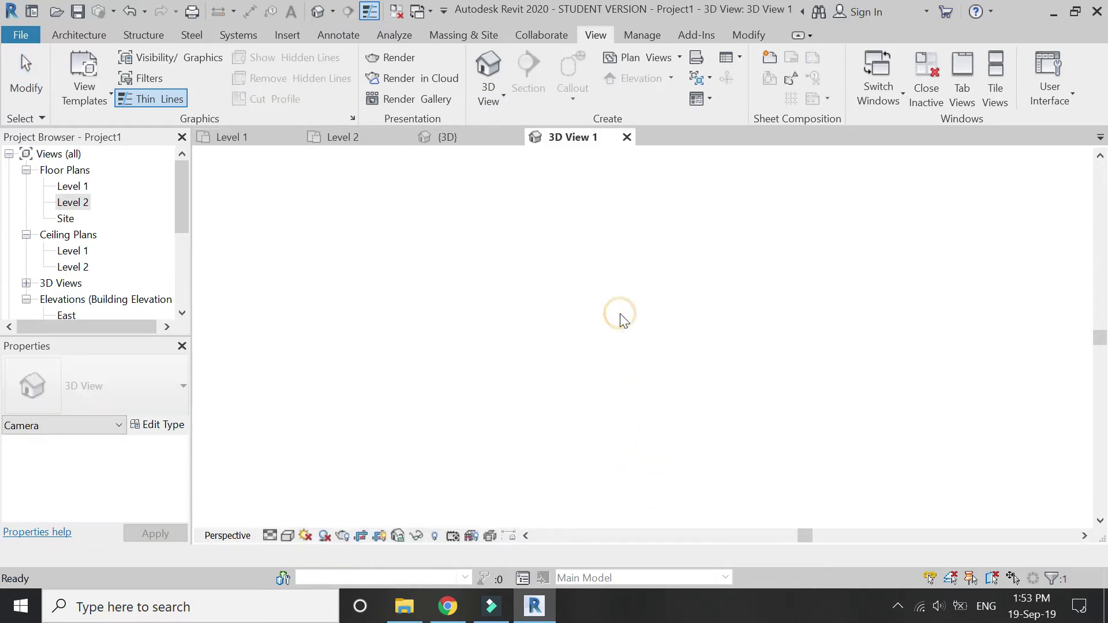
Step: Widen the camera view's crop region on all sides to frame the whole curved wall
{"action": "left_click_drag", "start_coordinate": [744, 330], "coordinate": [851, 331]}
{"action": "left_click_drag", "start_coordinate": [646, 445], "coordinate": [645, 511]}
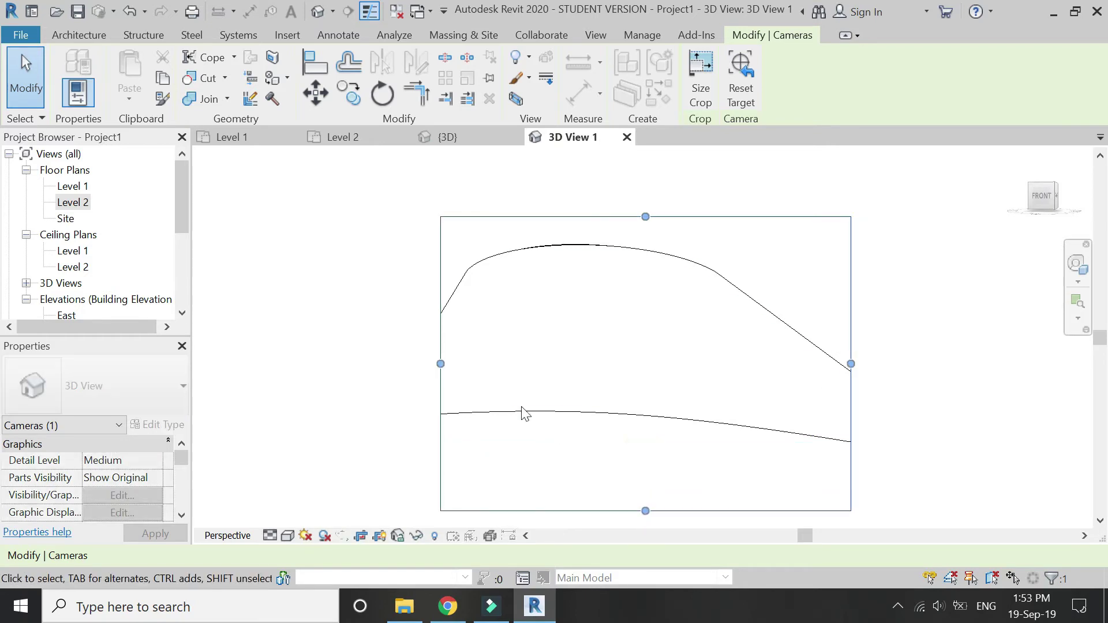
{"action": "left_click_drag", "start_coordinate": [440, 364], "coordinate": [341, 363]}
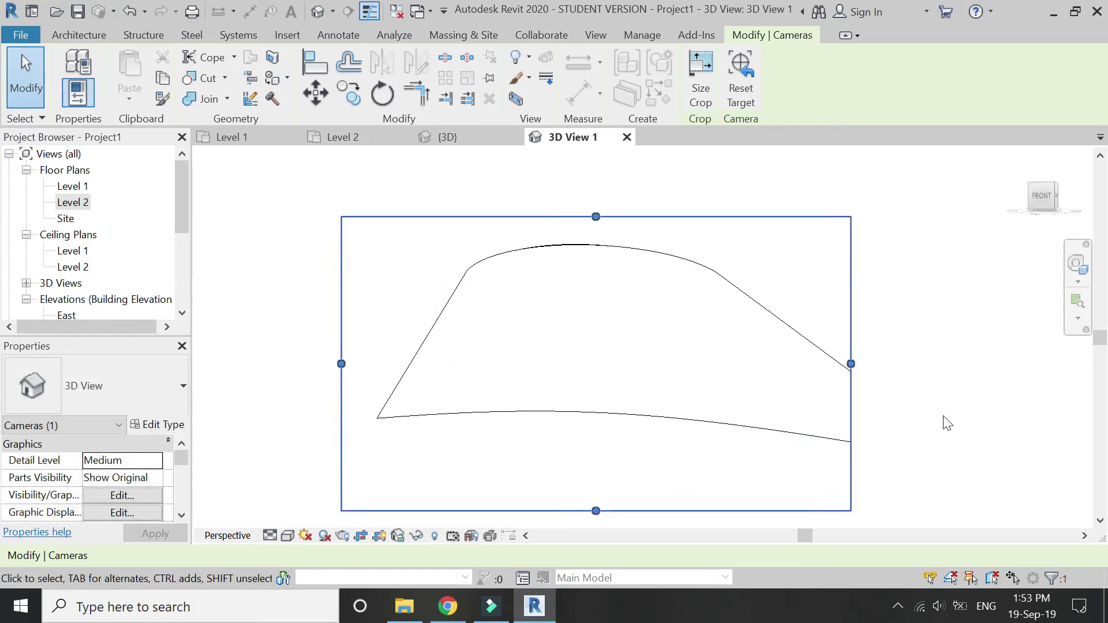
{"action": "left_click_drag", "start_coordinate": [851, 363], "coordinate": [987, 396]}
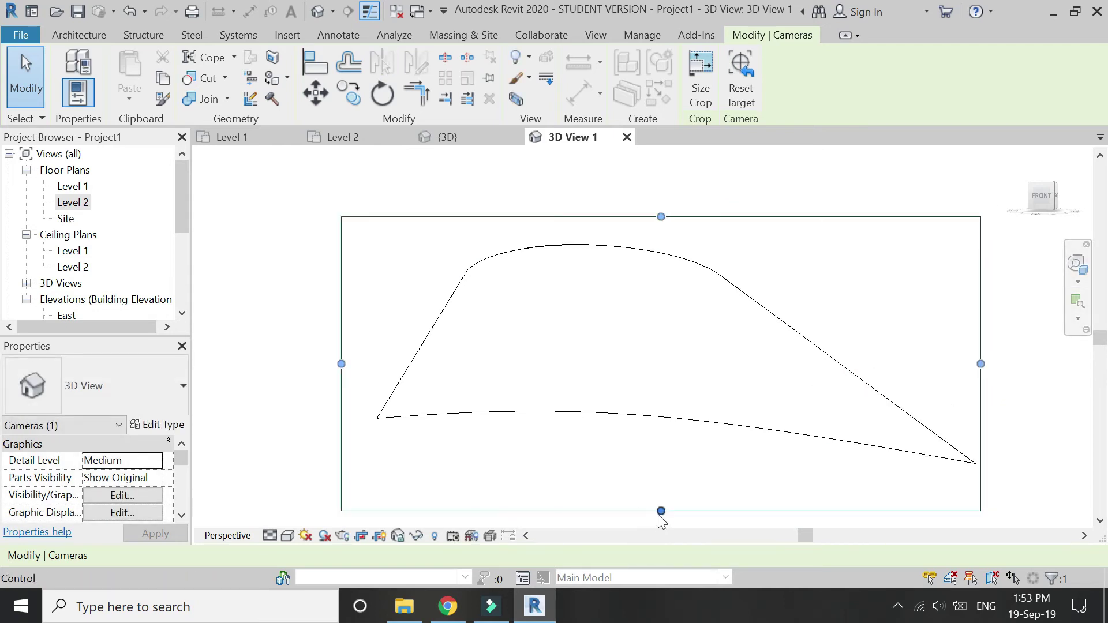
{"action": "left_click_drag", "start_coordinate": [661, 513], "coordinate": [658, 505]}
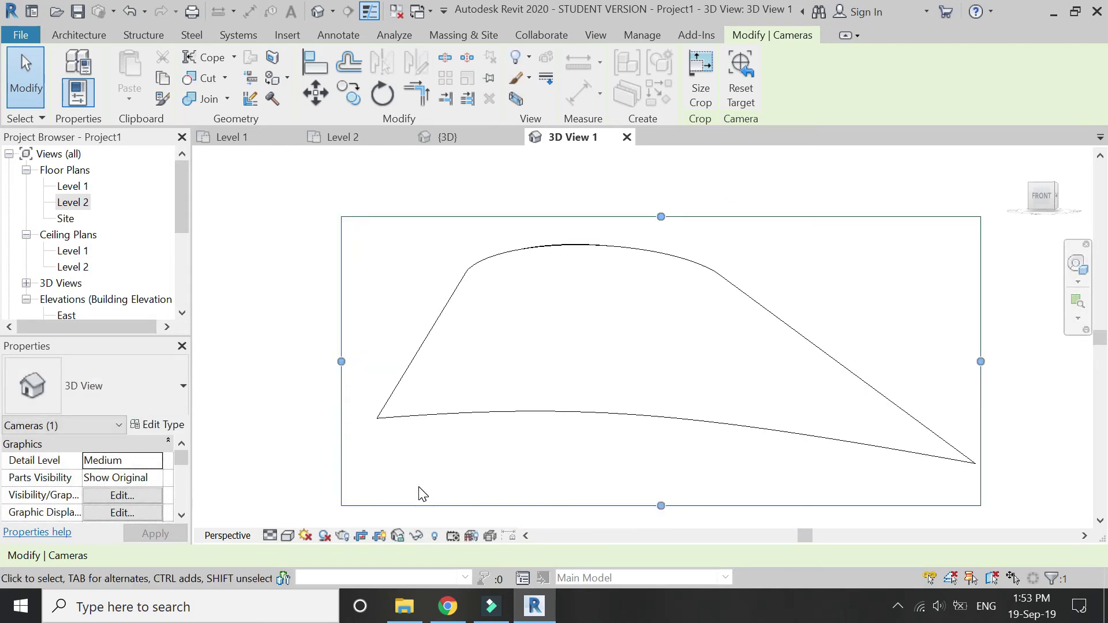
Step: Render 3D View 1 in draft quality from the Rendering dialog
{"action": "left_click", "coordinate": [347, 538]}
{"action": "left_click", "coordinate": [56, 50]}
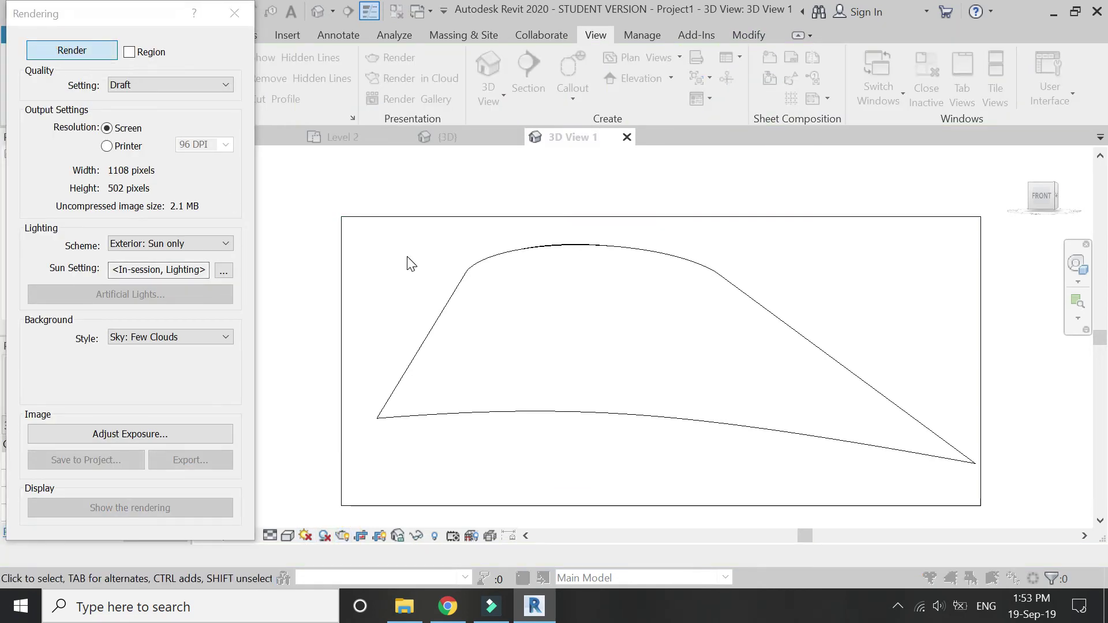